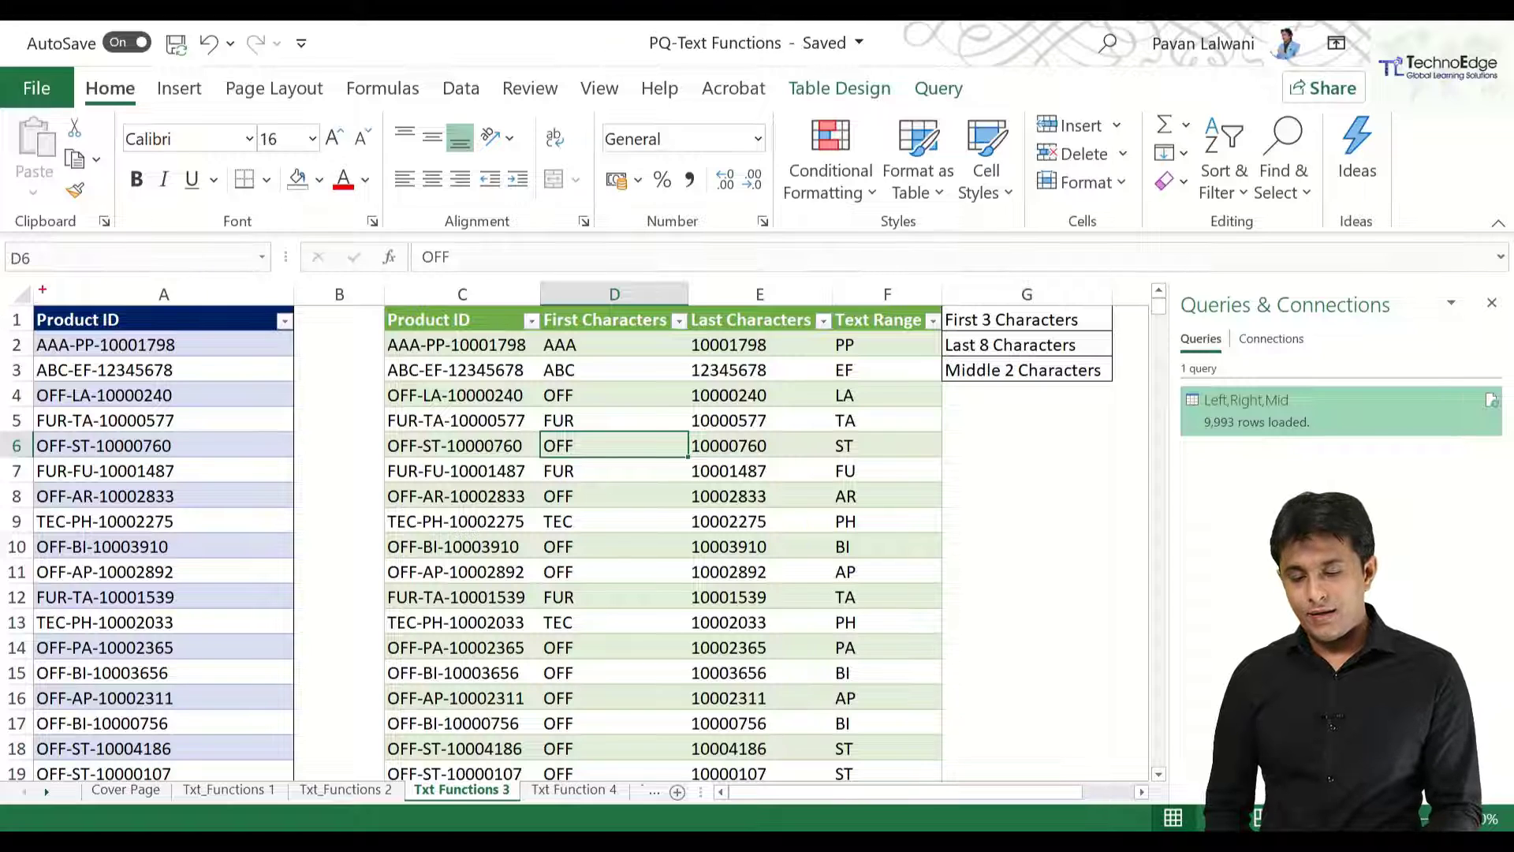
Go to the Txt Function 4 sheet containing the delimited title-name list.
mouse_move(26, 326)
left_mouse_down()
mouse_move(75, 504)
mouse_move(69, 639)
left_mouse_up()
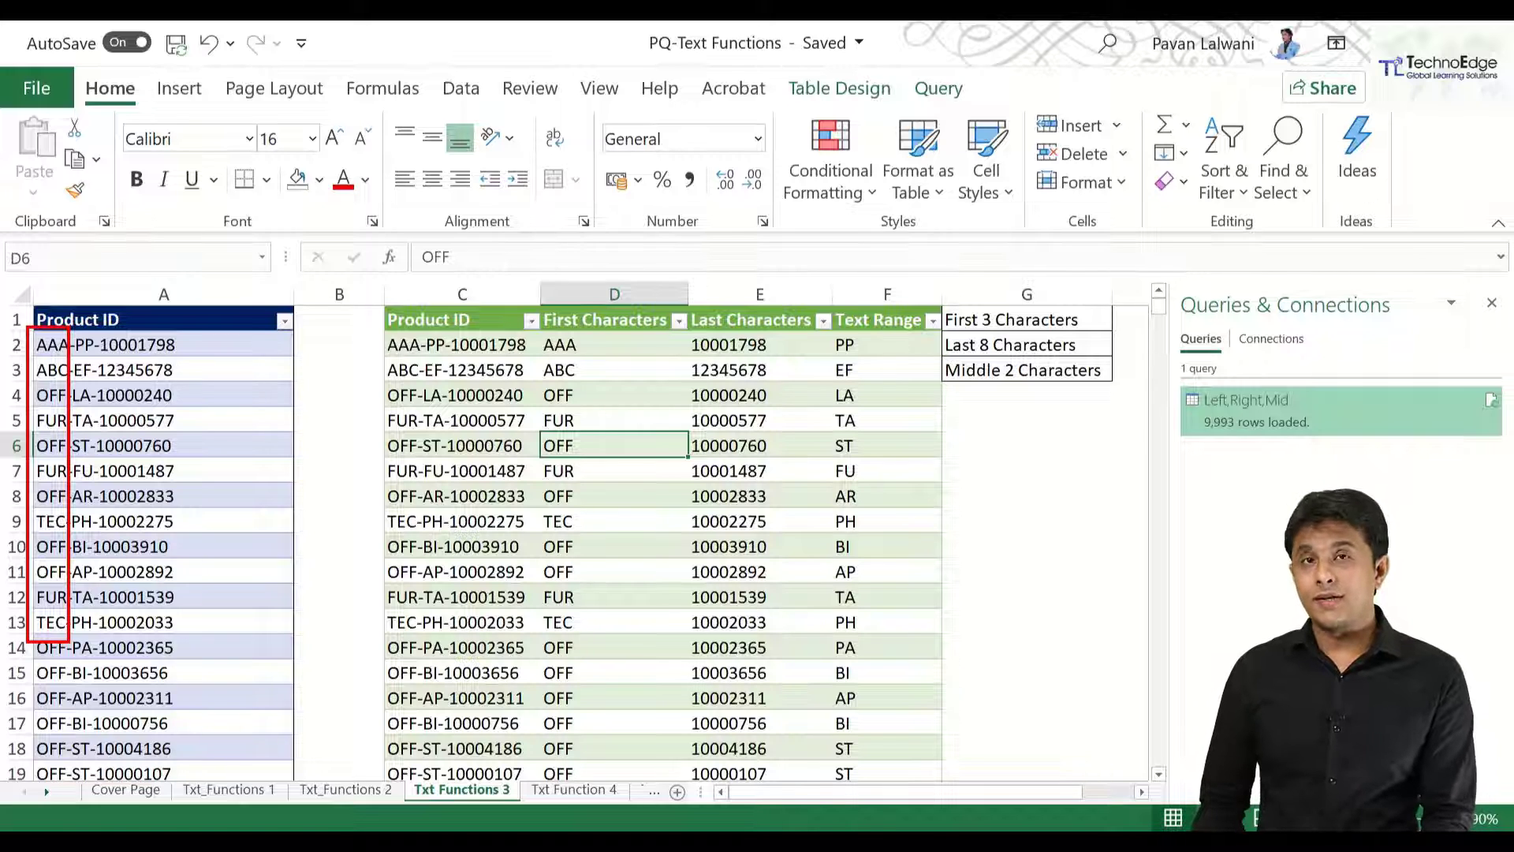
key("Escape")
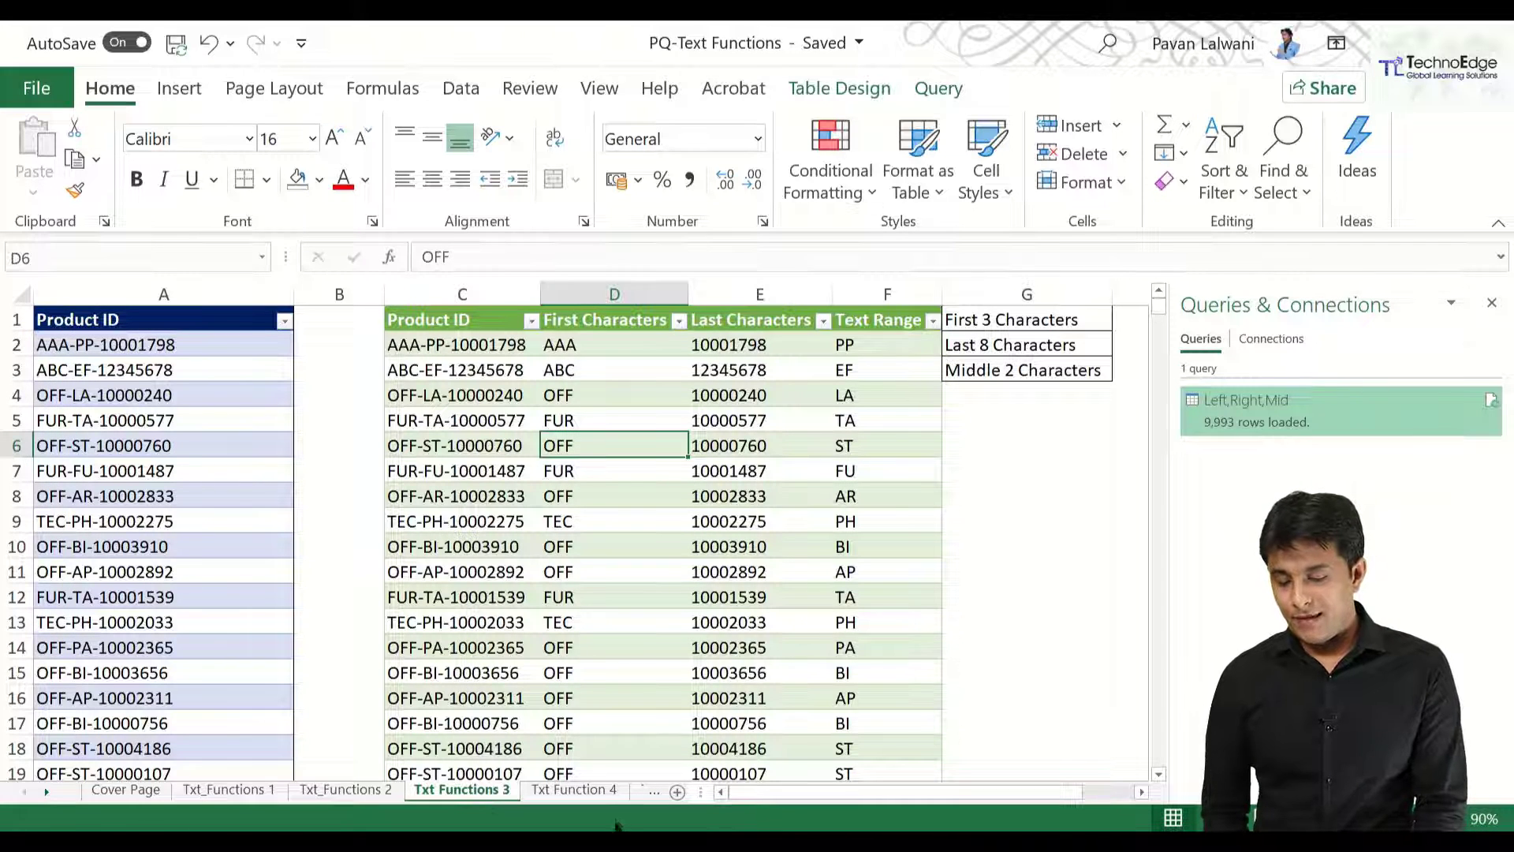
left_click(574, 789)
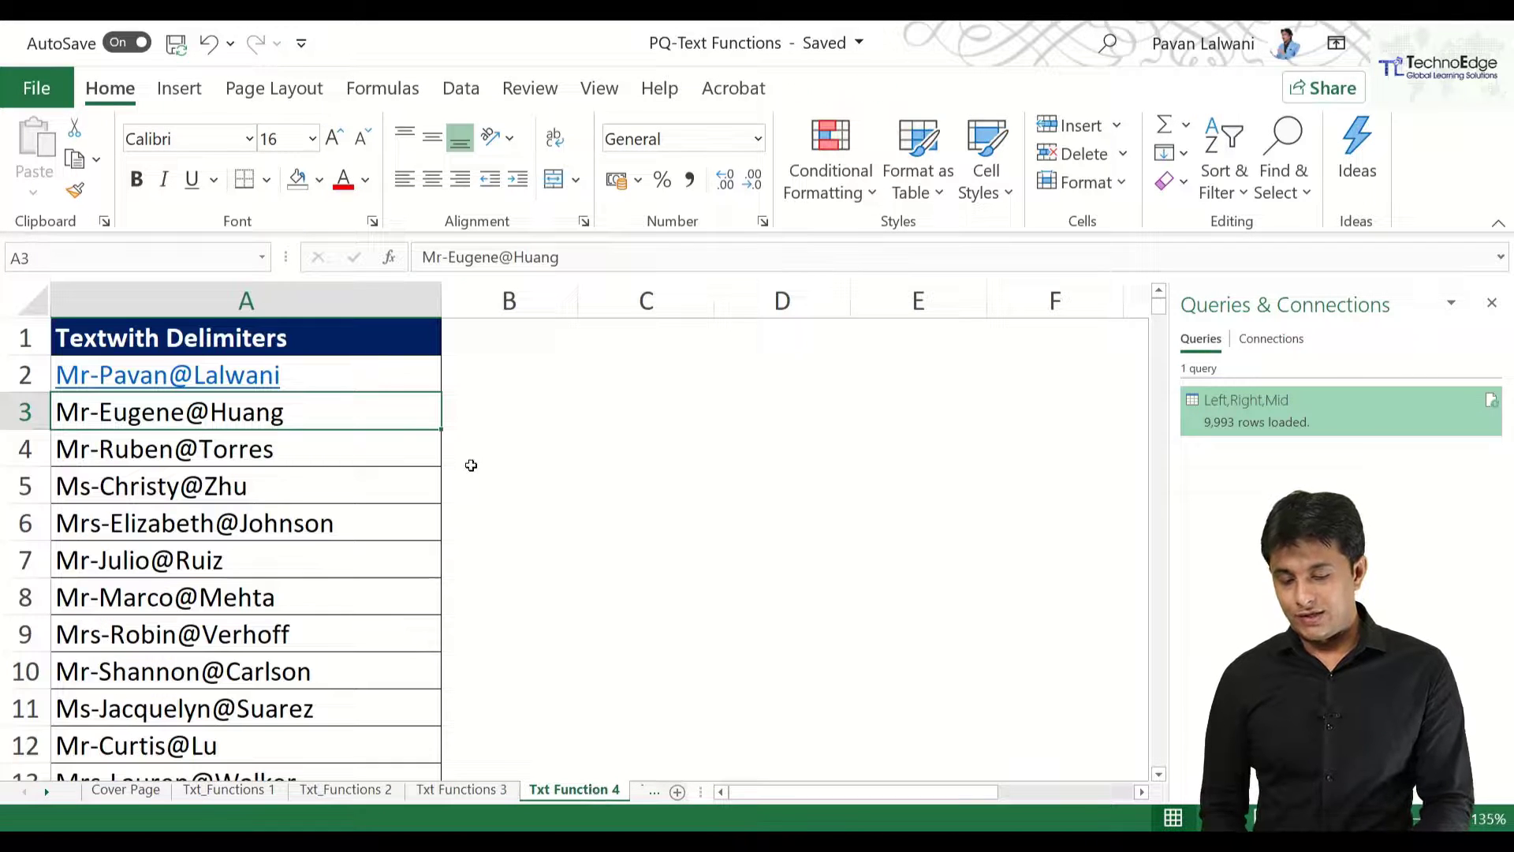
Select cell A4 in the delimited names list and bring up the Data ribbon commands.
mouse_move(28, 298)
left_mouse_down()
mouse_move(109, 338)
mouse_move(332, 374)
left_mouse_up()
key("Escape")
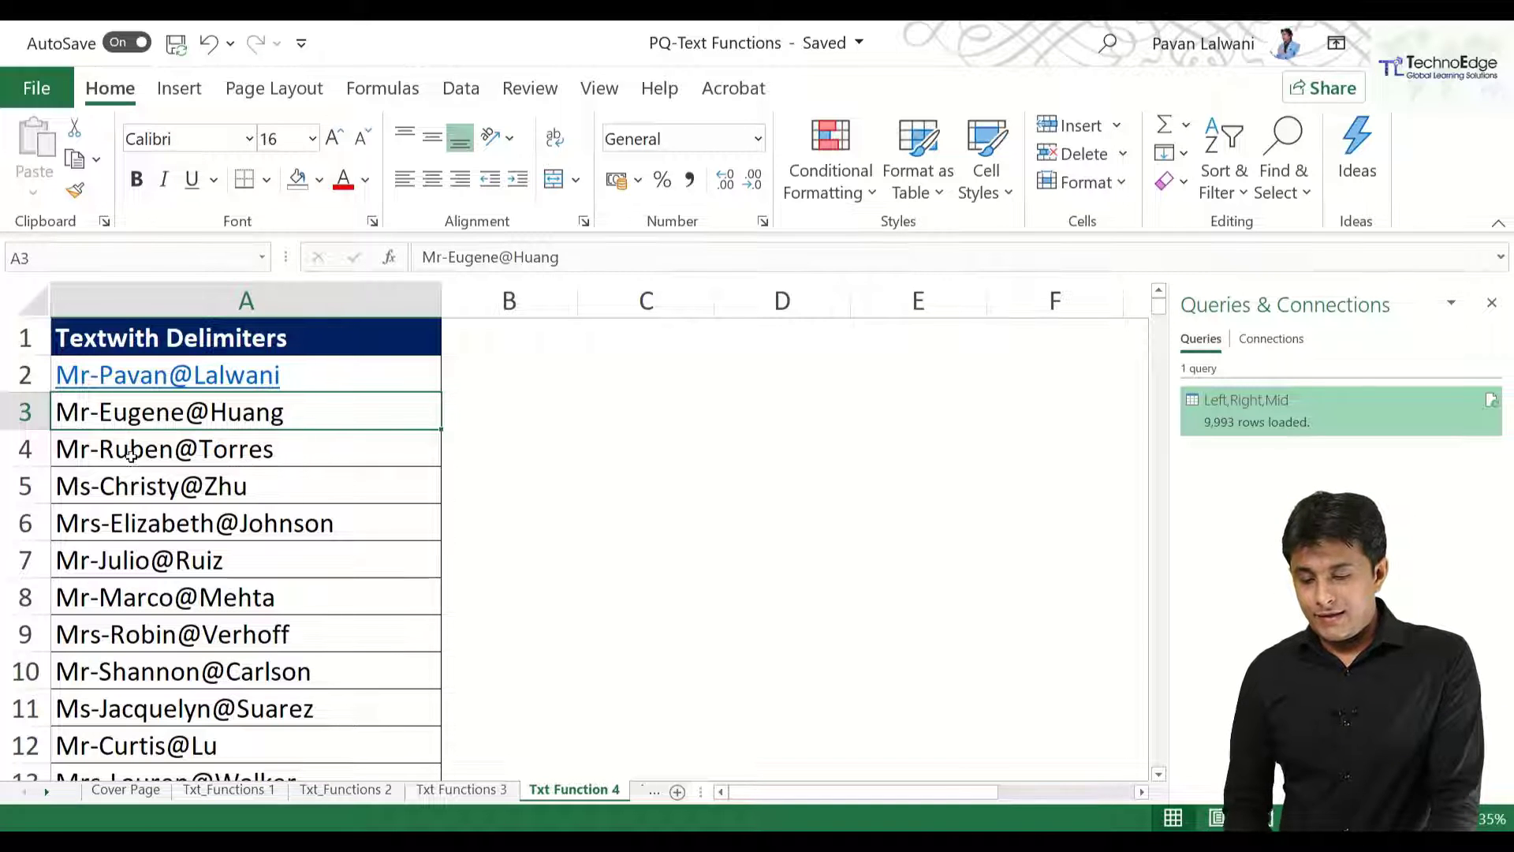
left_click(366, 444)
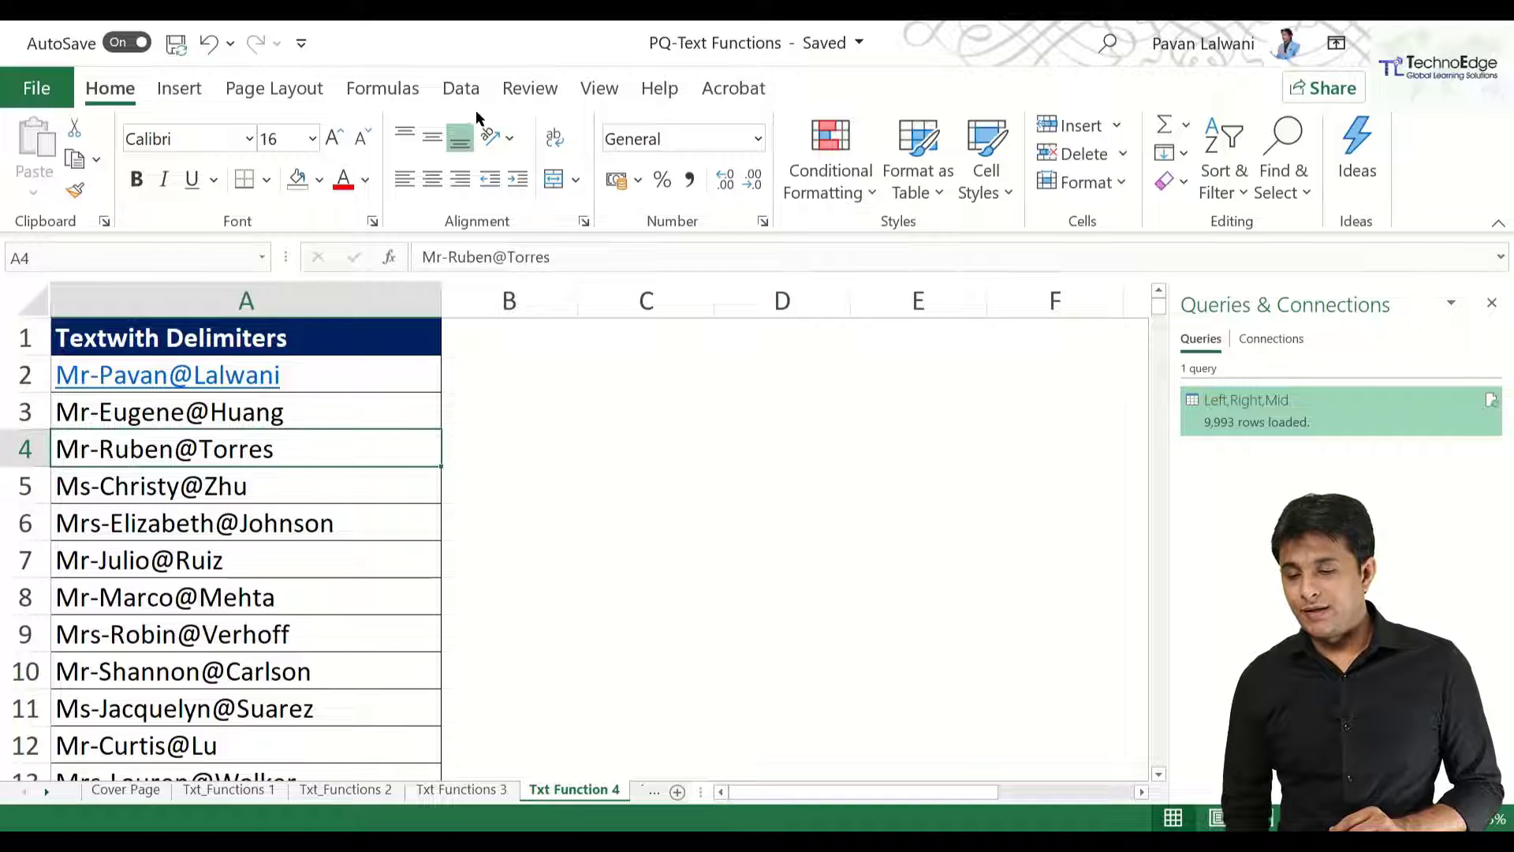
left_click(462, 89)
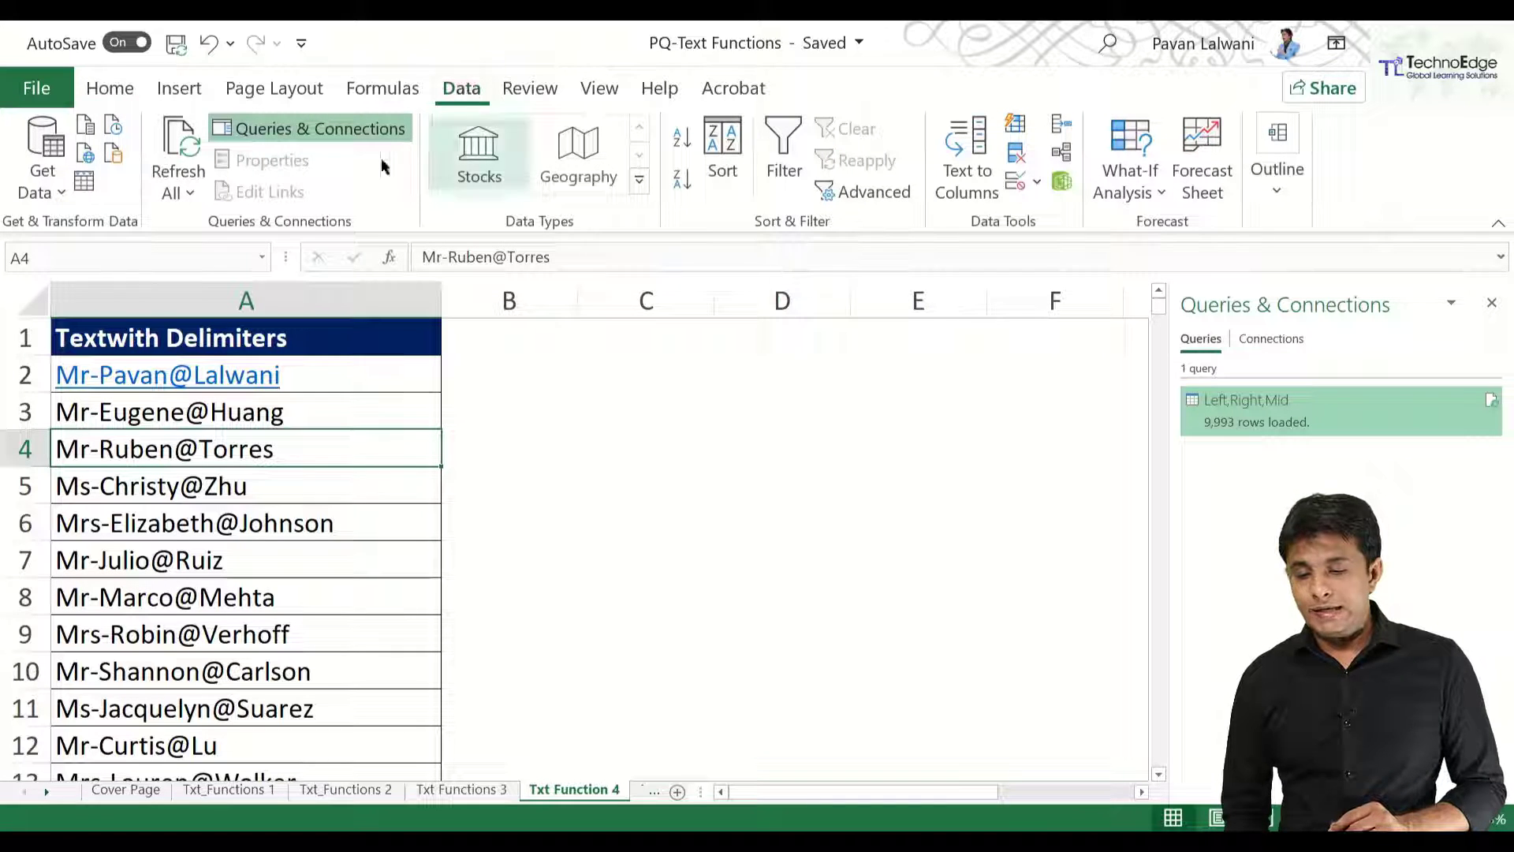
Load the names list as a table with headers into Power Query, then show Add Column > Extract.
left_click(88, 179)
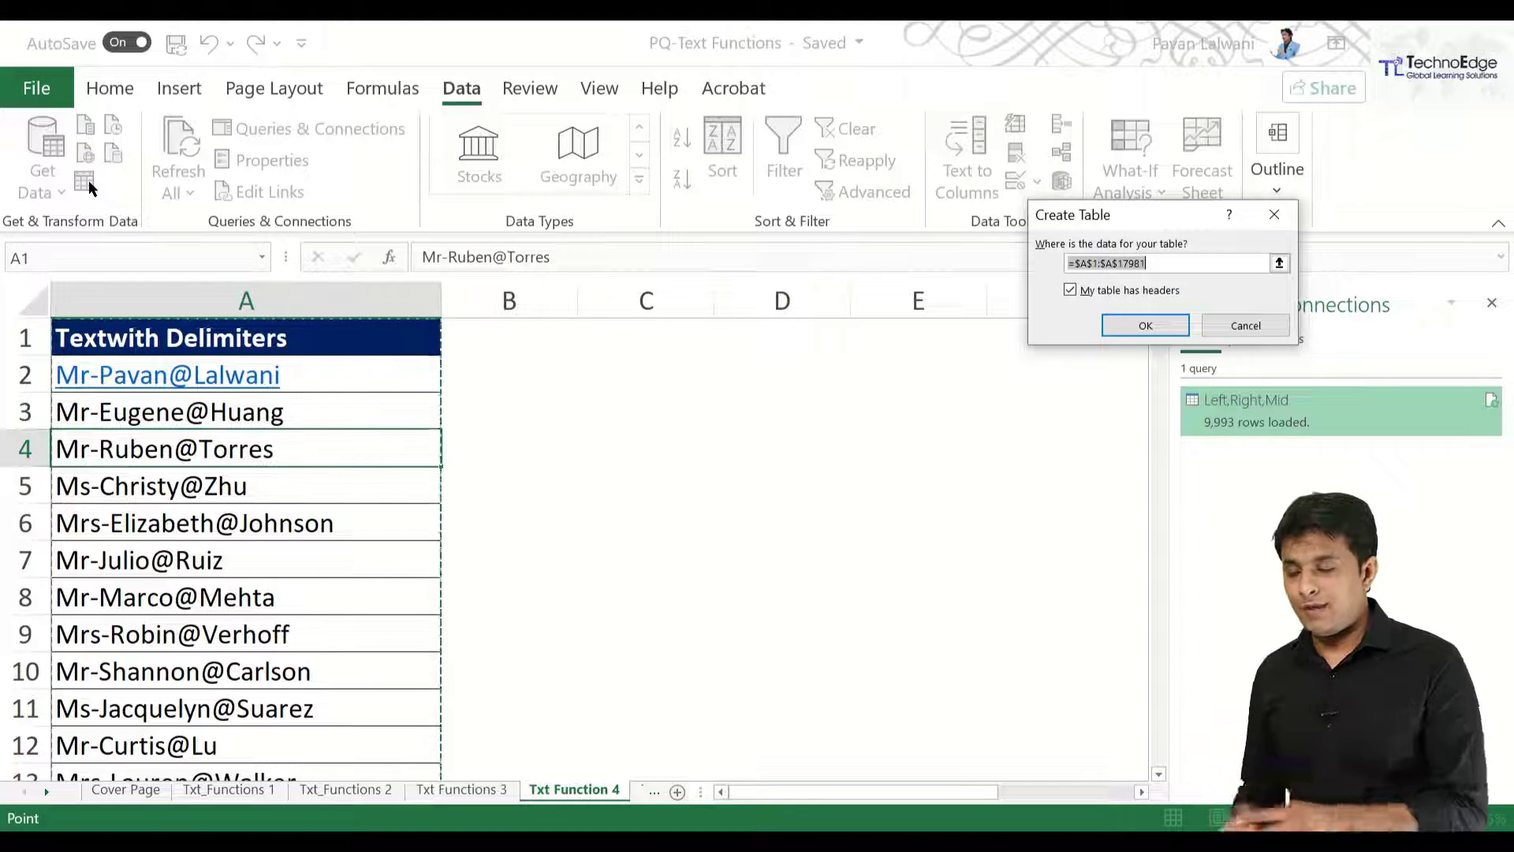
left_click(1128, 327)
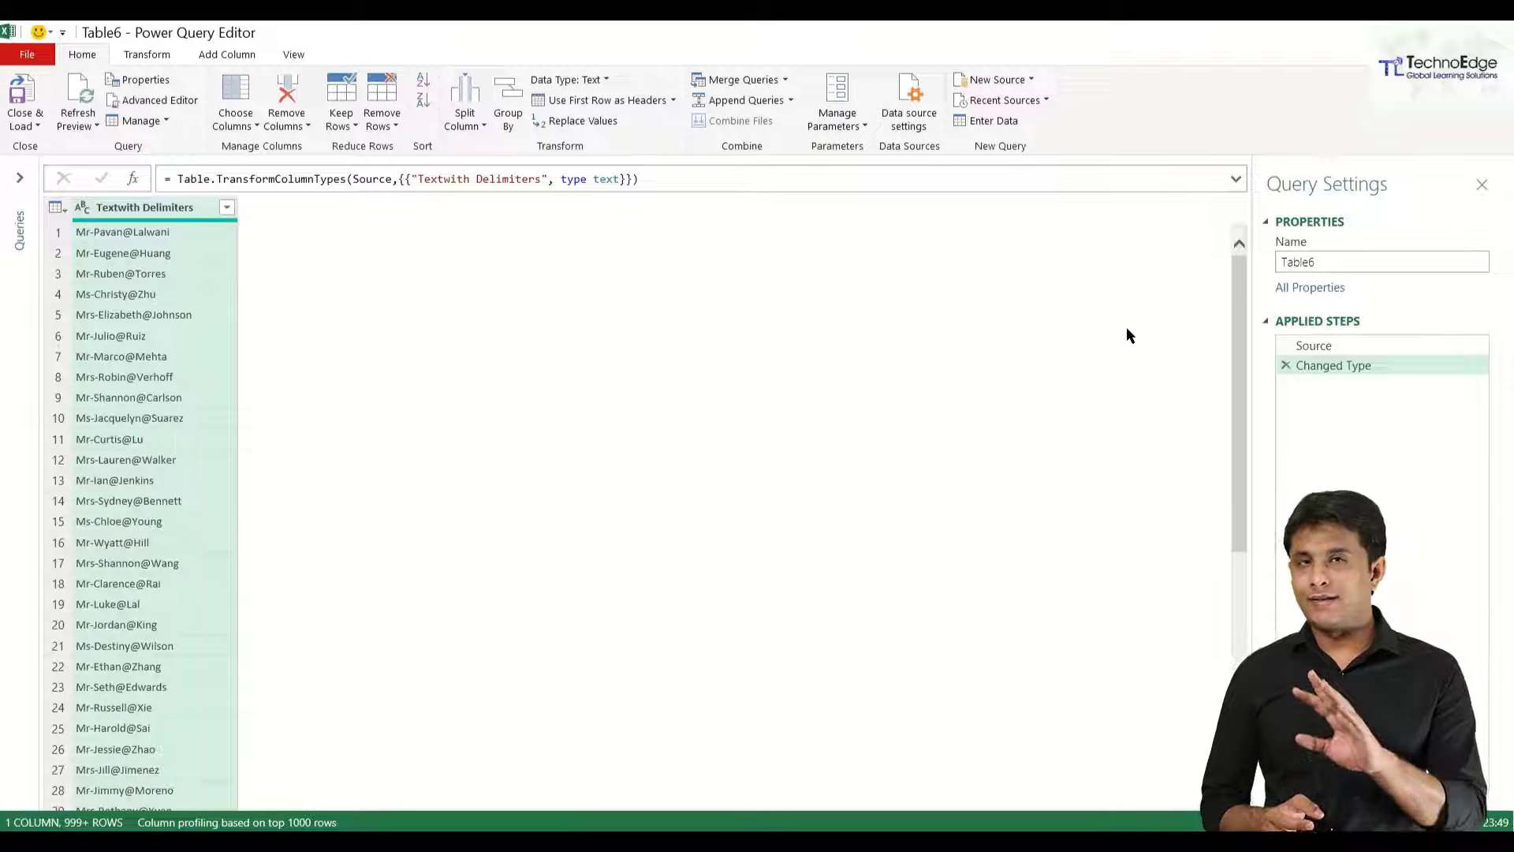
left_click(215, 59)
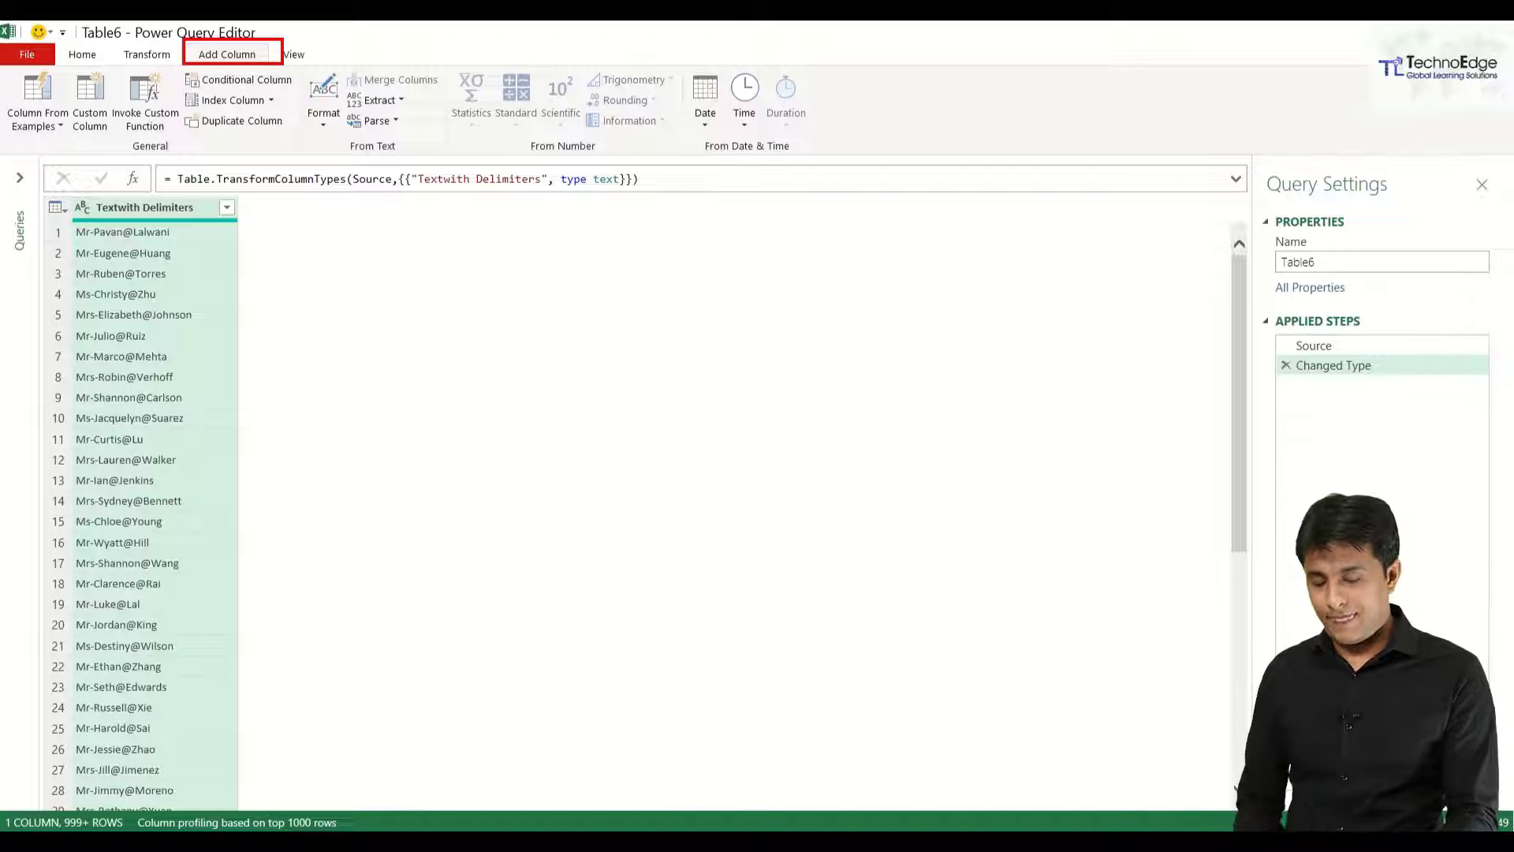
left_click(385, 100)
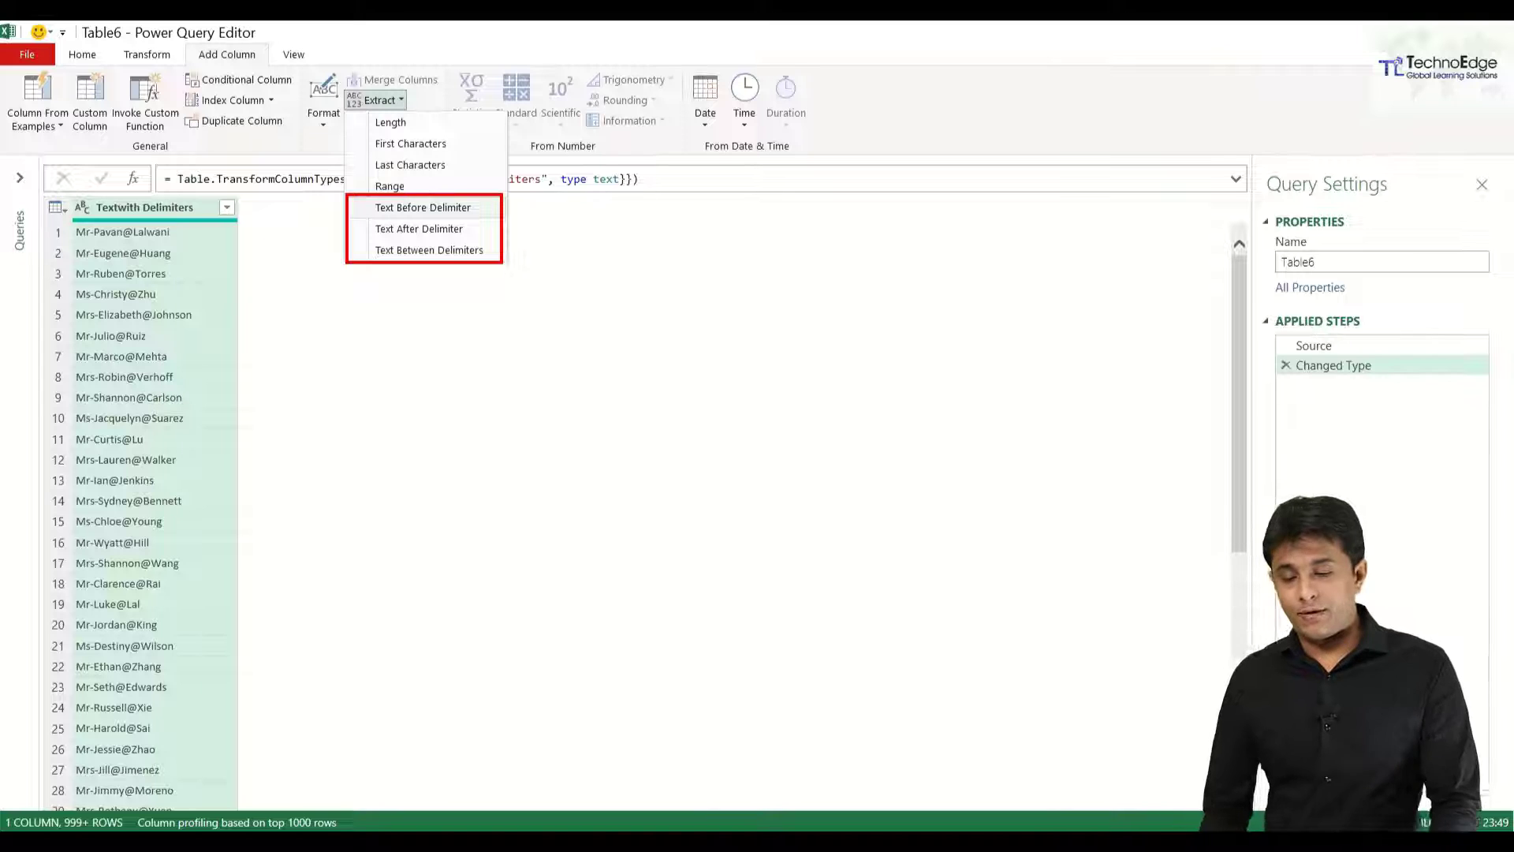
Add a Text Before Delimiter column using '-' to capture each prefix (Mr, Ms, Mrs).
key("Escape")
left_click(375, 100)
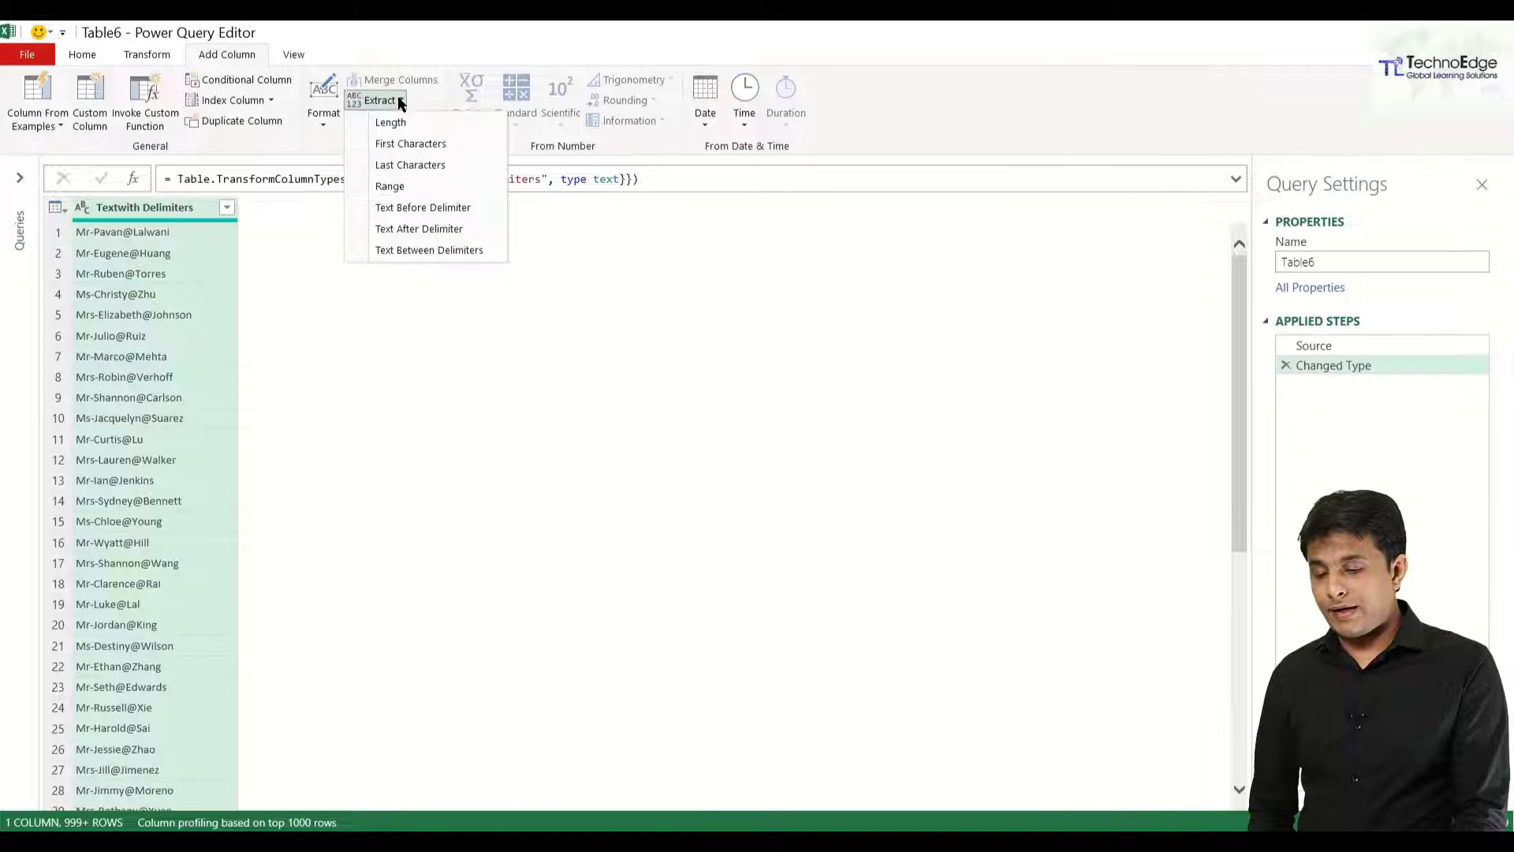
left_click(465, 208)
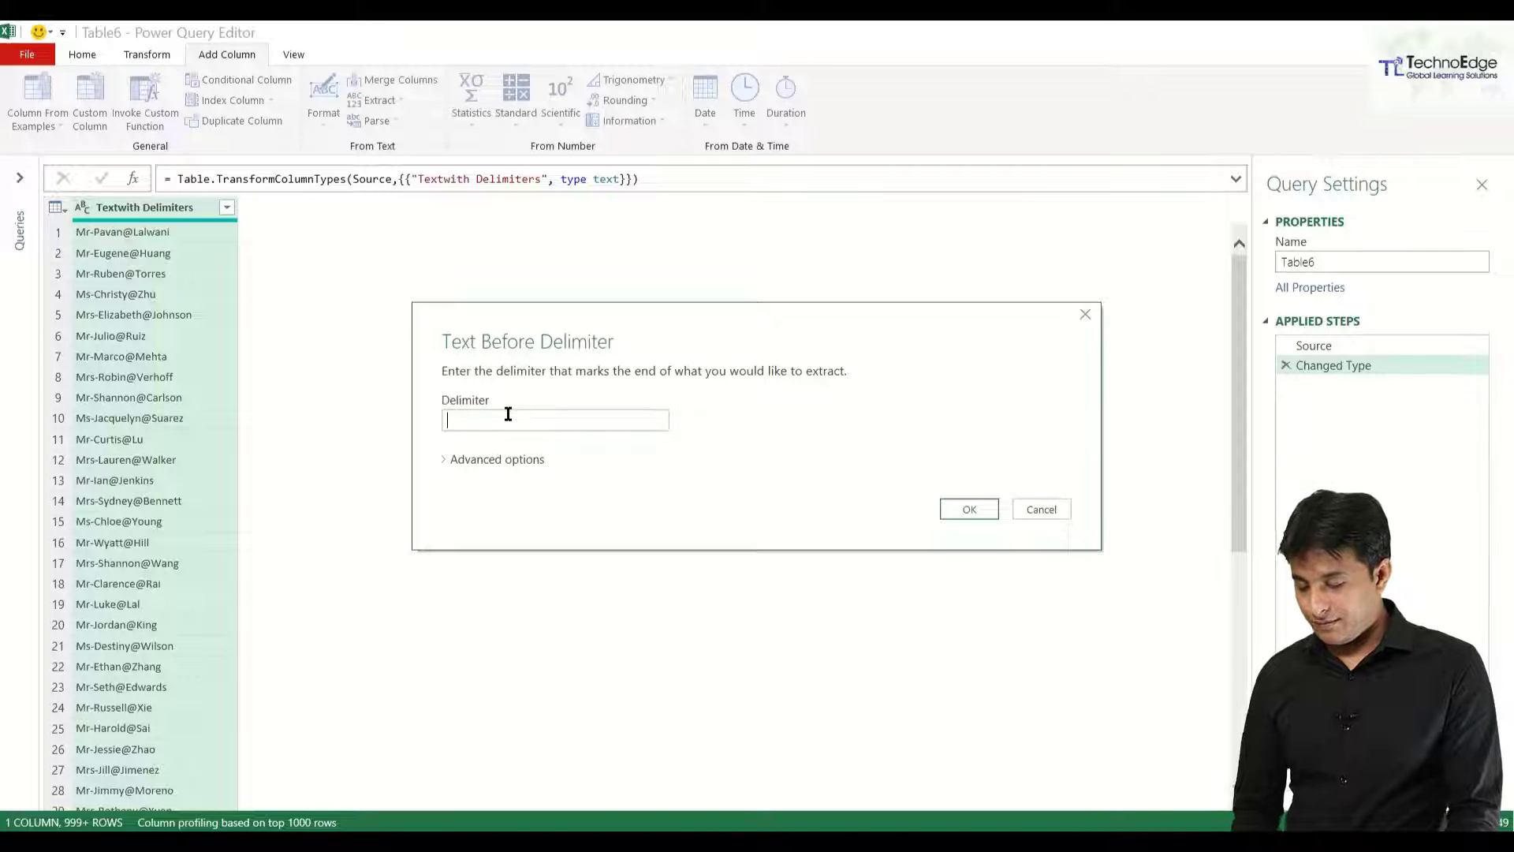
type("-")
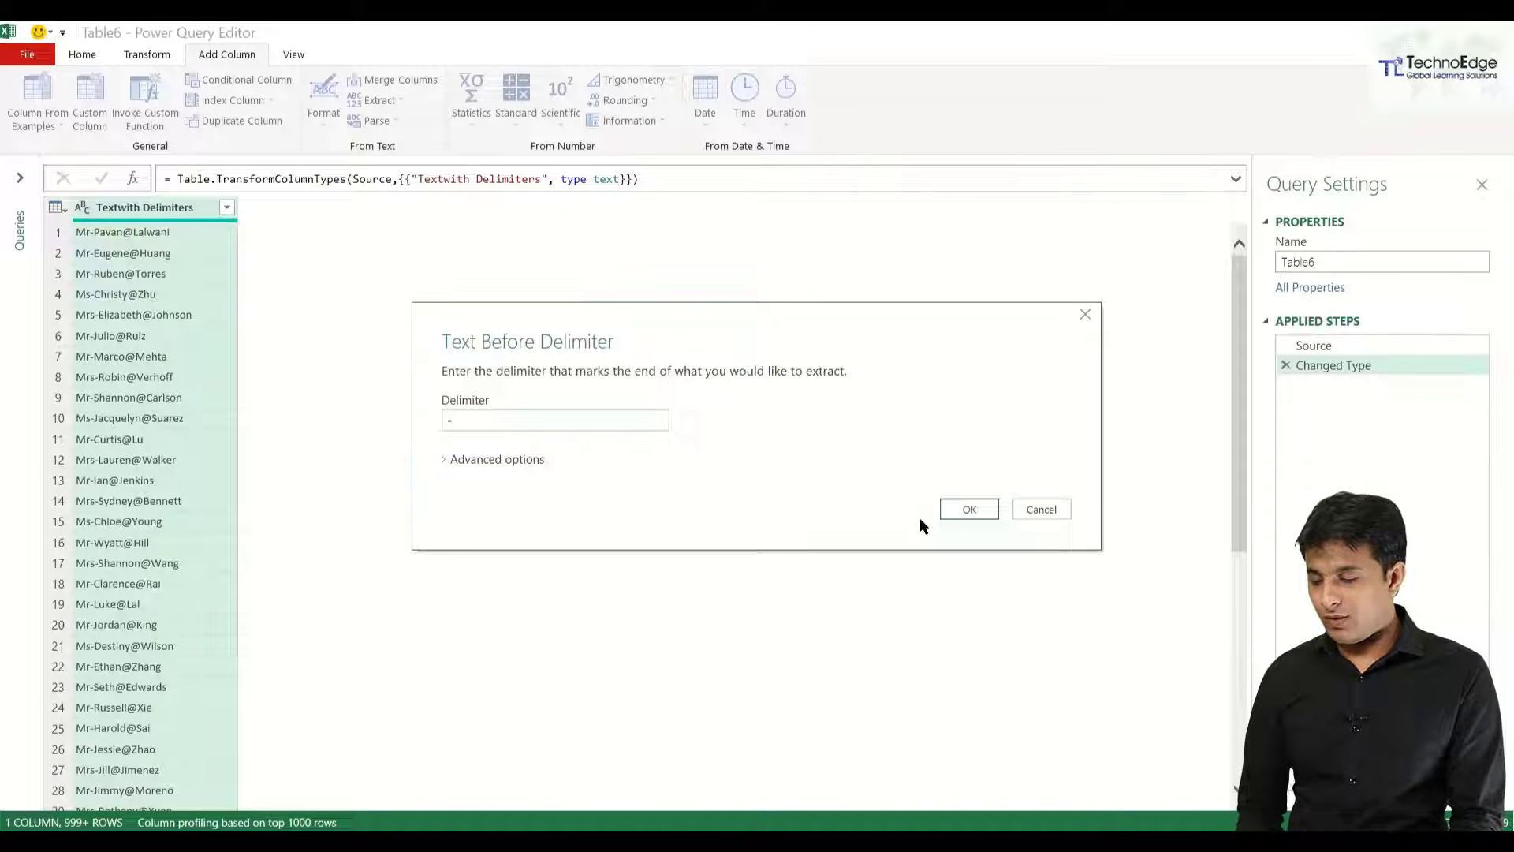
left_click(970, 509)
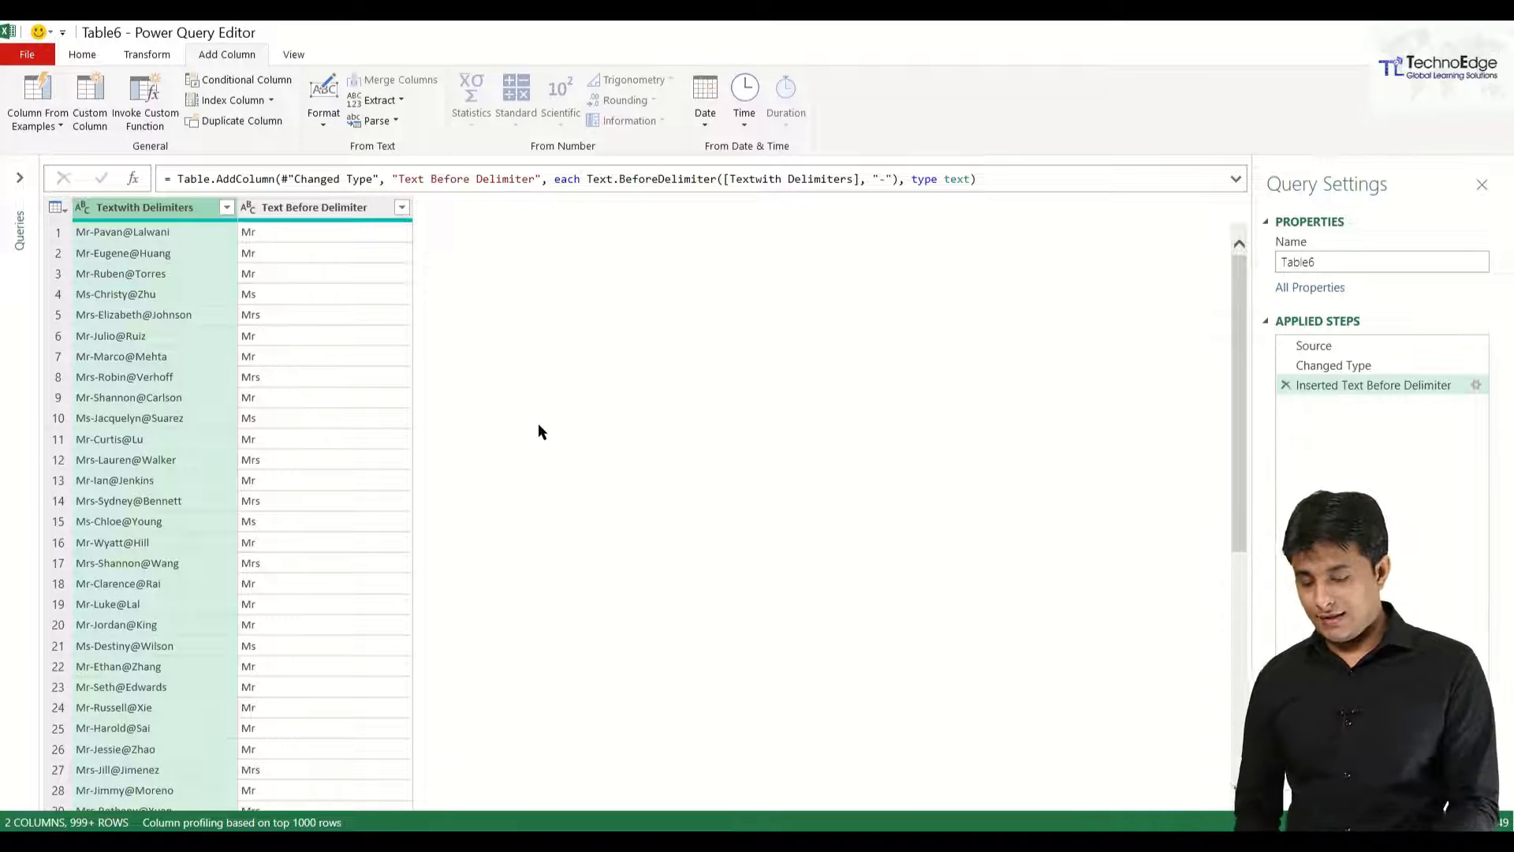
key("ctrl+2")
left_click_drag(172, 291, 274, 237)
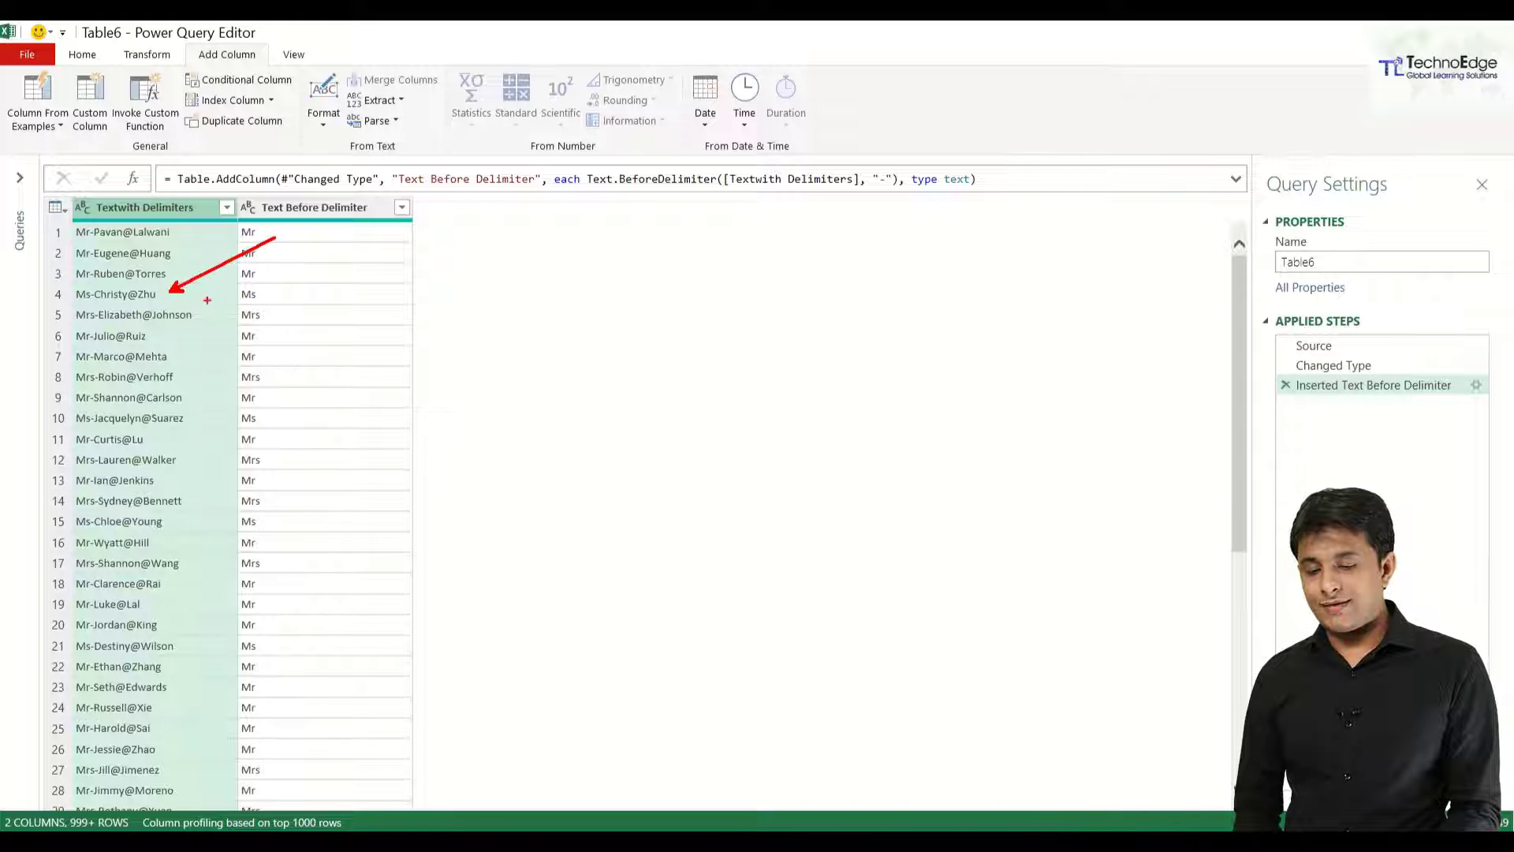
left_click_drag(164, 325, 211, 379)
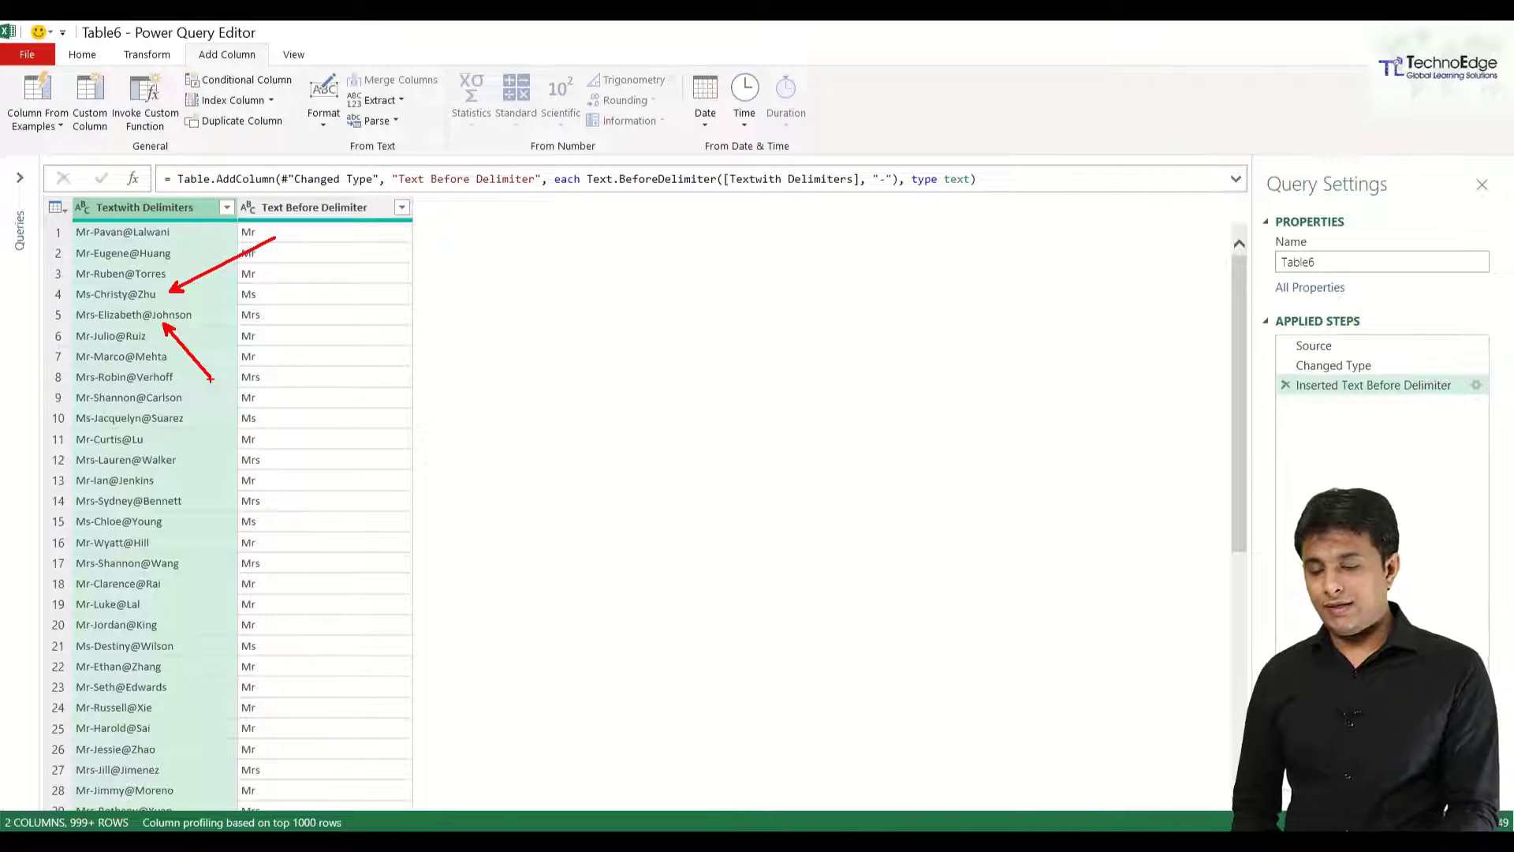
key("Escape")
left_click(380, 101)
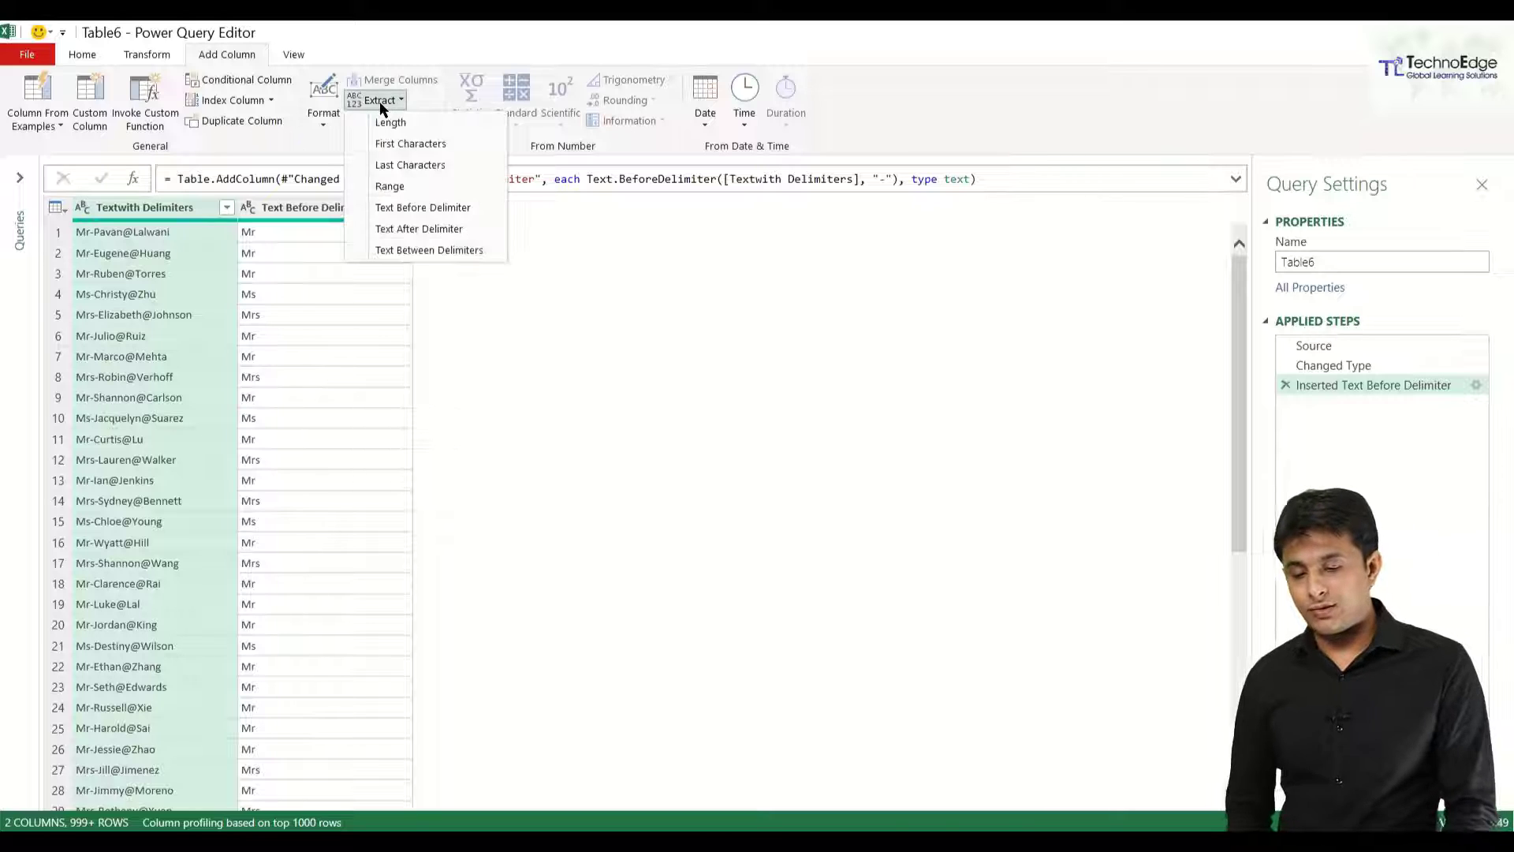
Add a Text After Delimiter column using '@' to capture each surname.
left_click(457, 231)
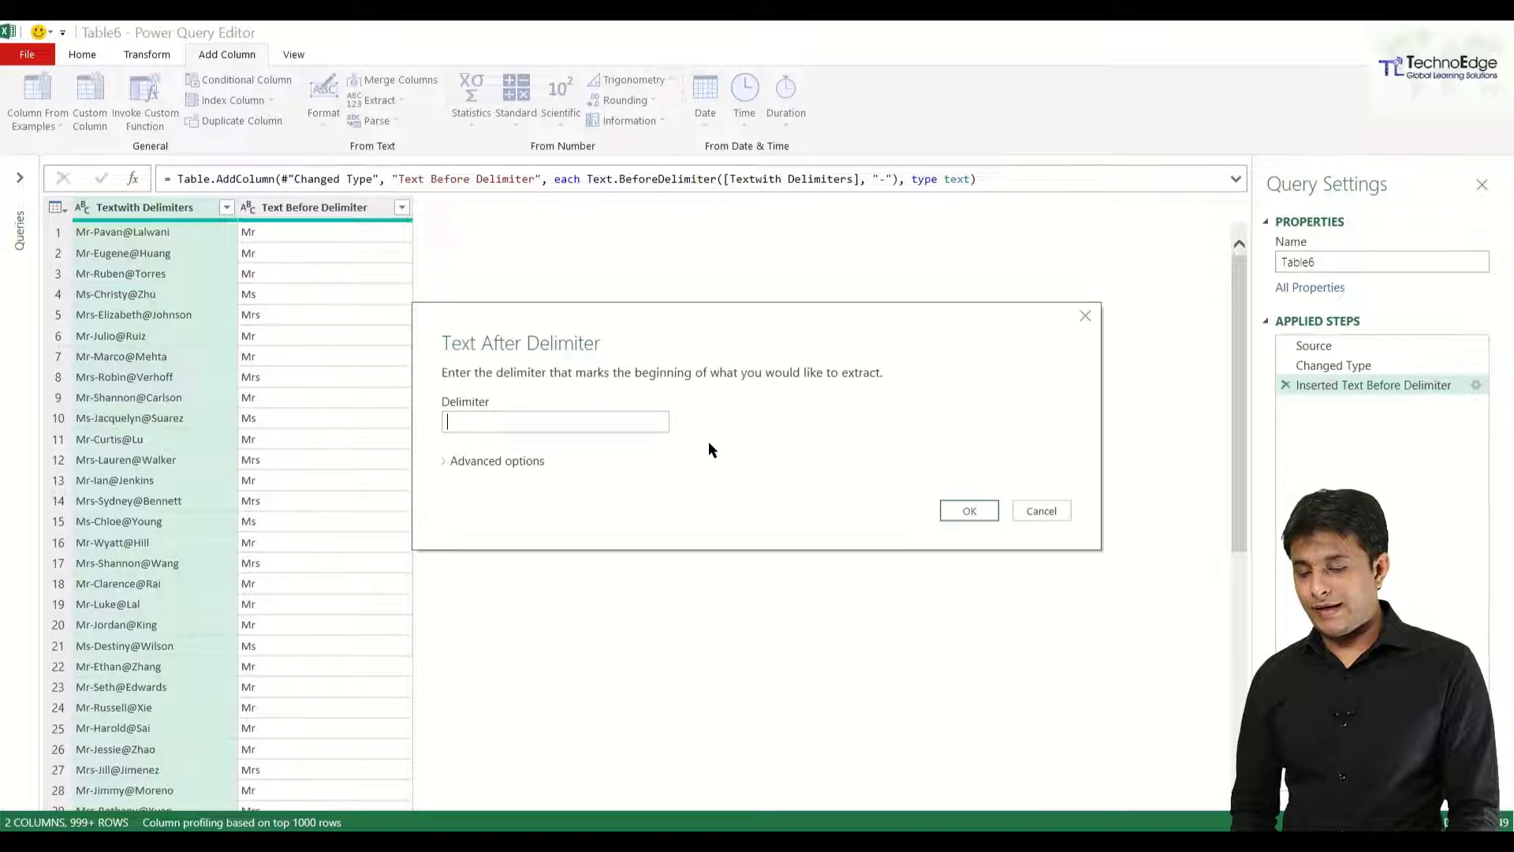
type("@")
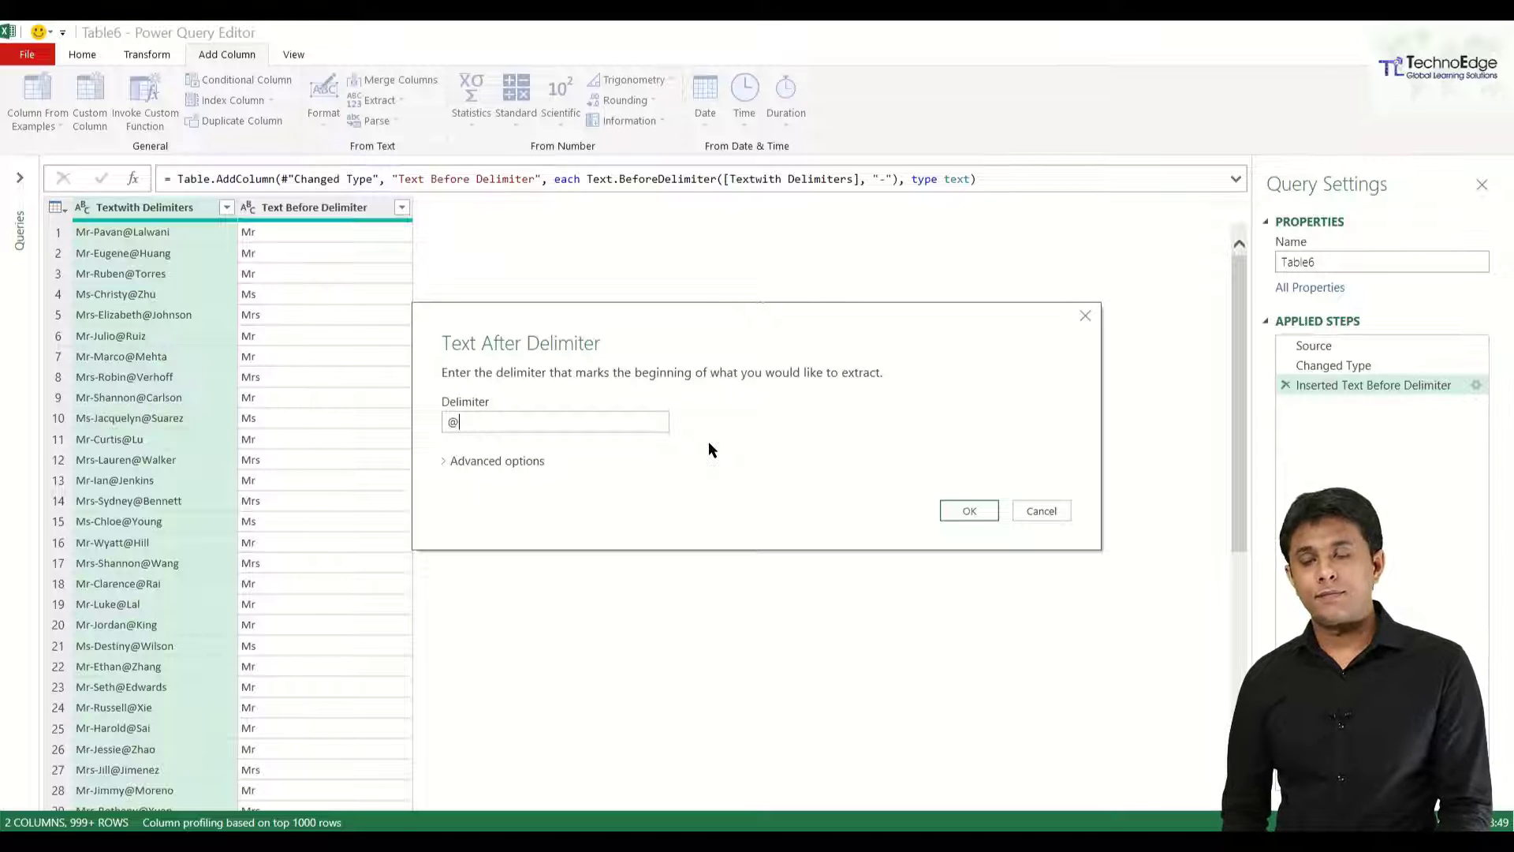
left_click(955, 514)
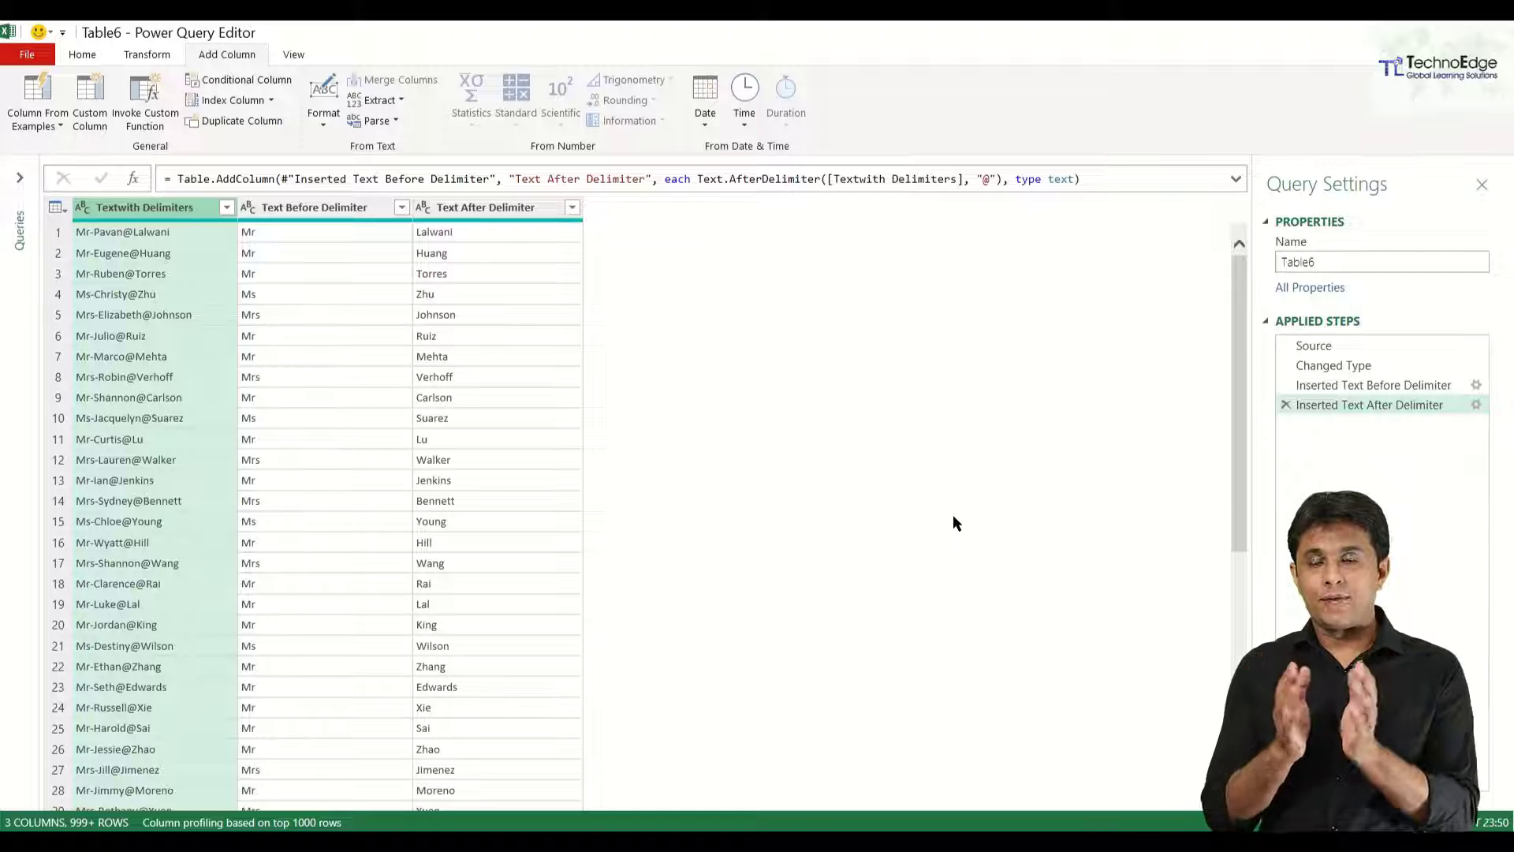
left_click(399, 101)
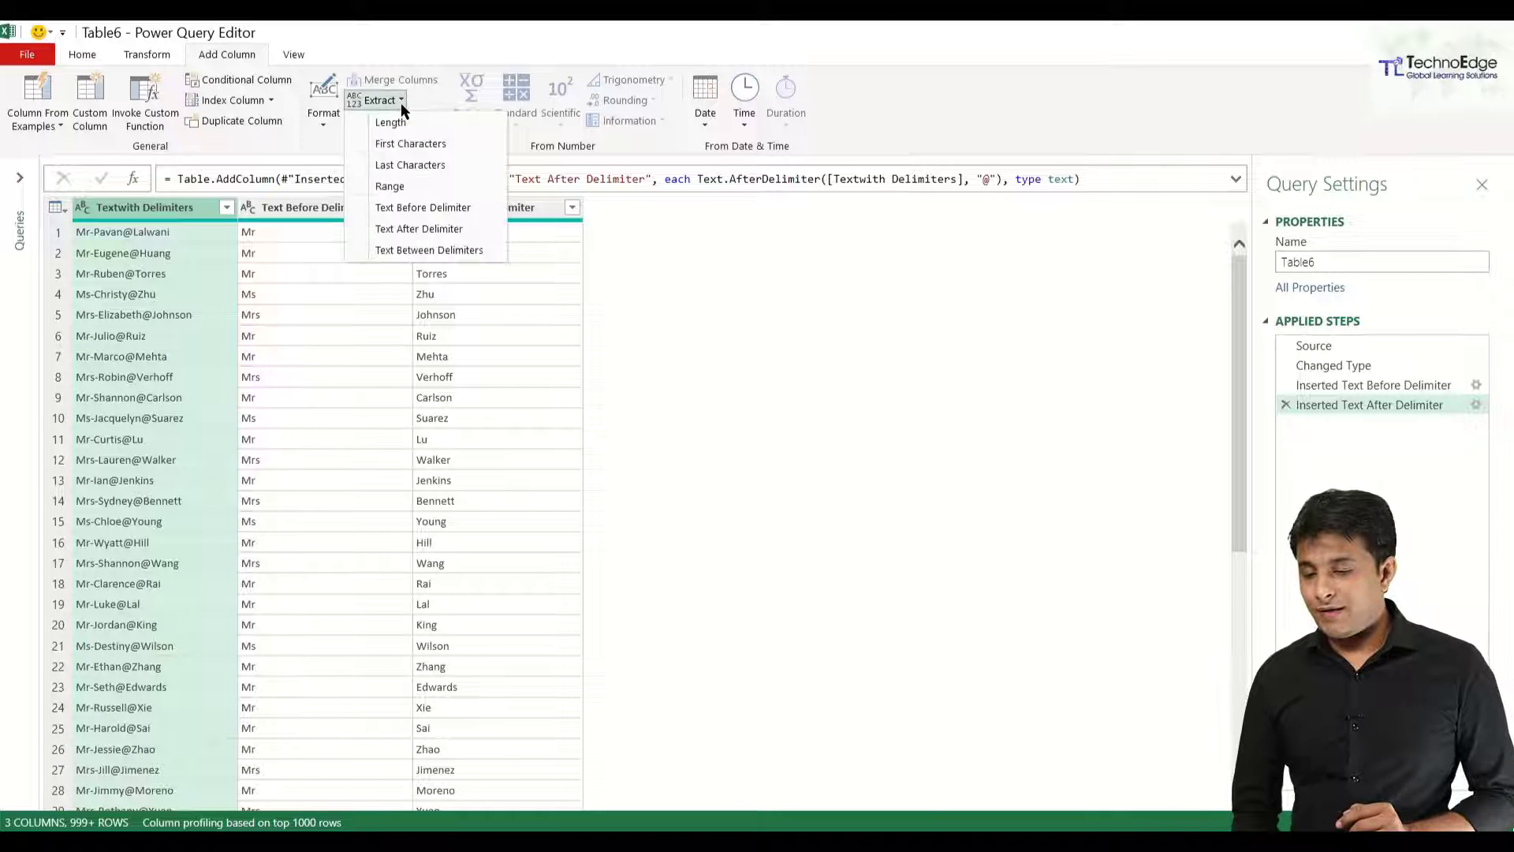
Add a Text Between Delimiters column from '-' to '@' to capture each first name.
left_click(476, 249)
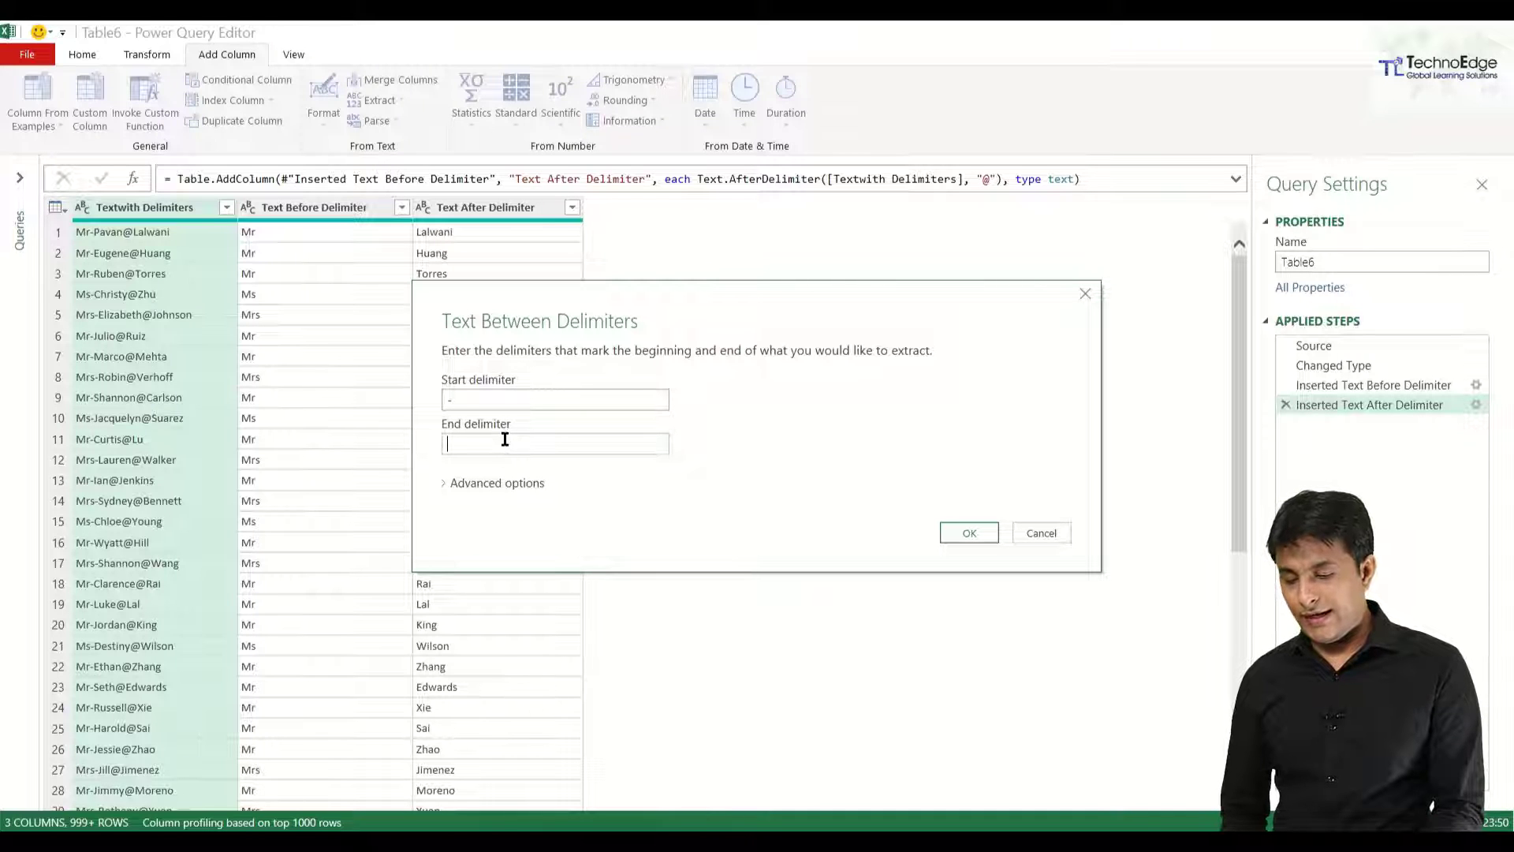
type("@")
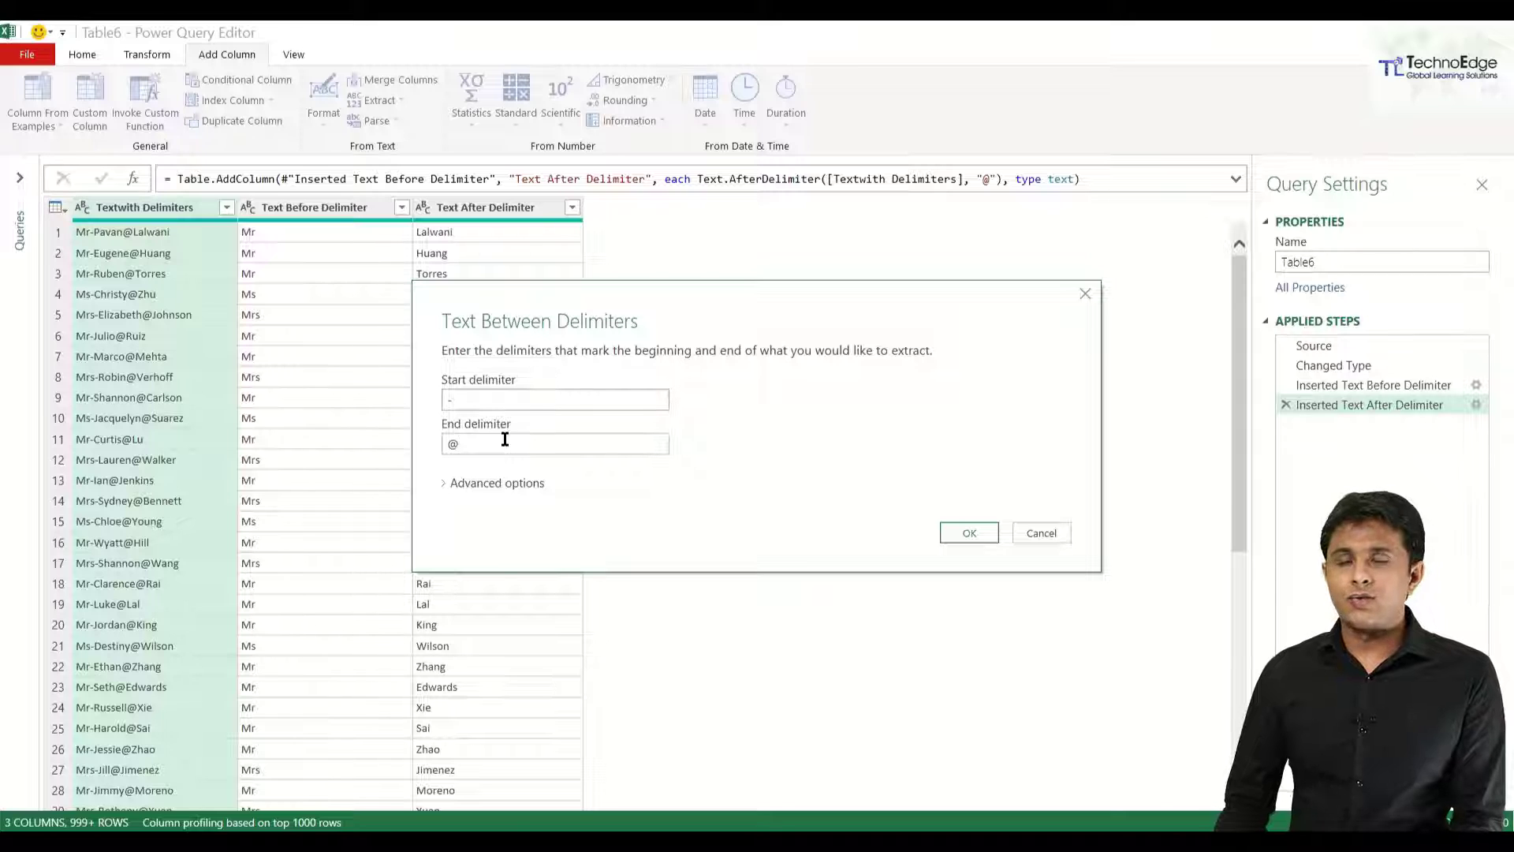
left_click(979, 538)
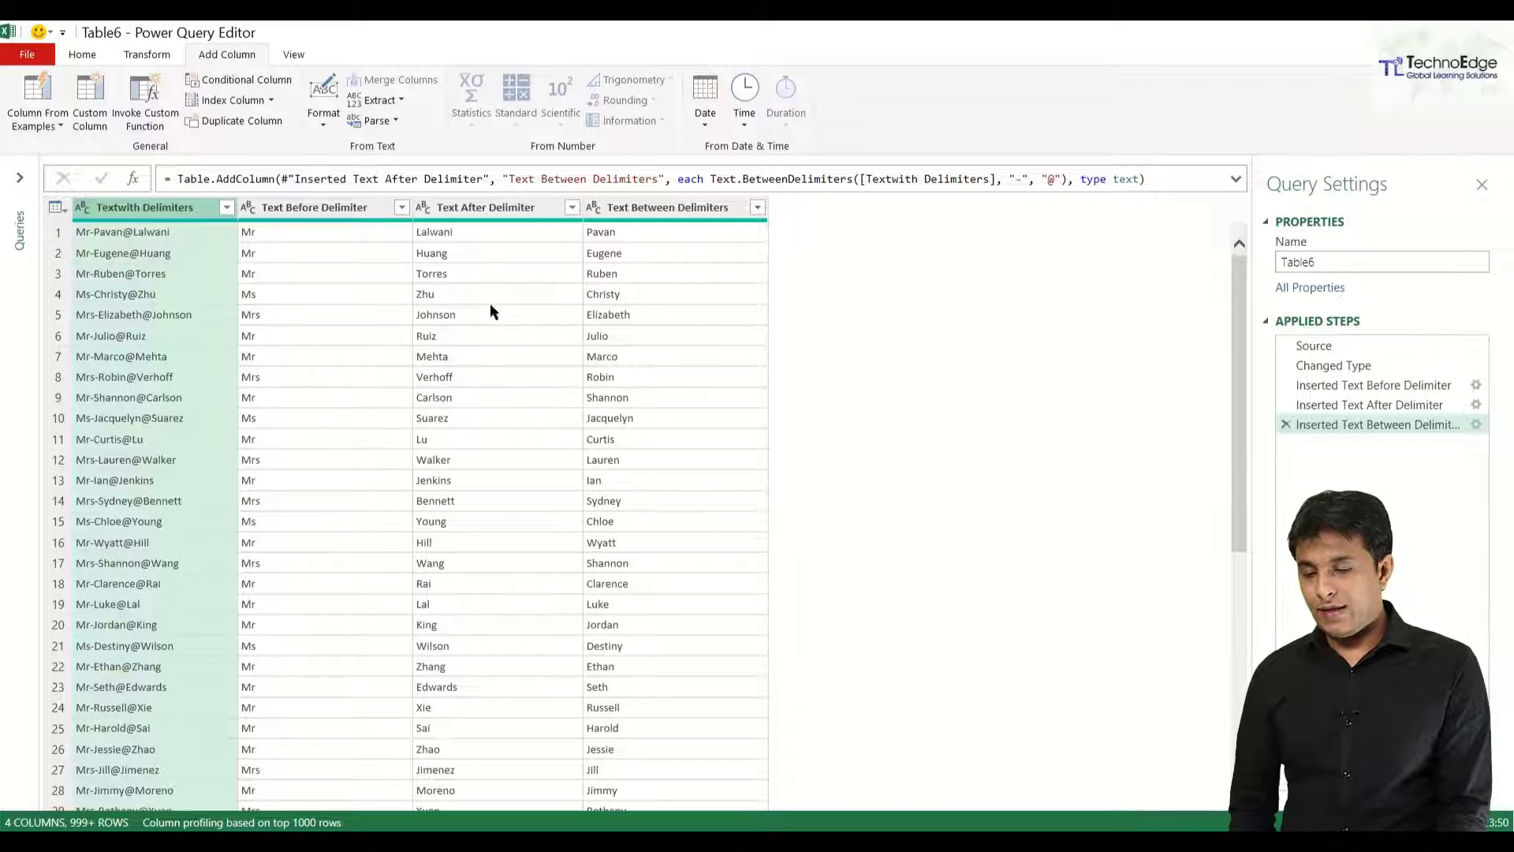
Rename the three extracted columns to Prefix, Last Name and First Name.
double_click(355, 208)
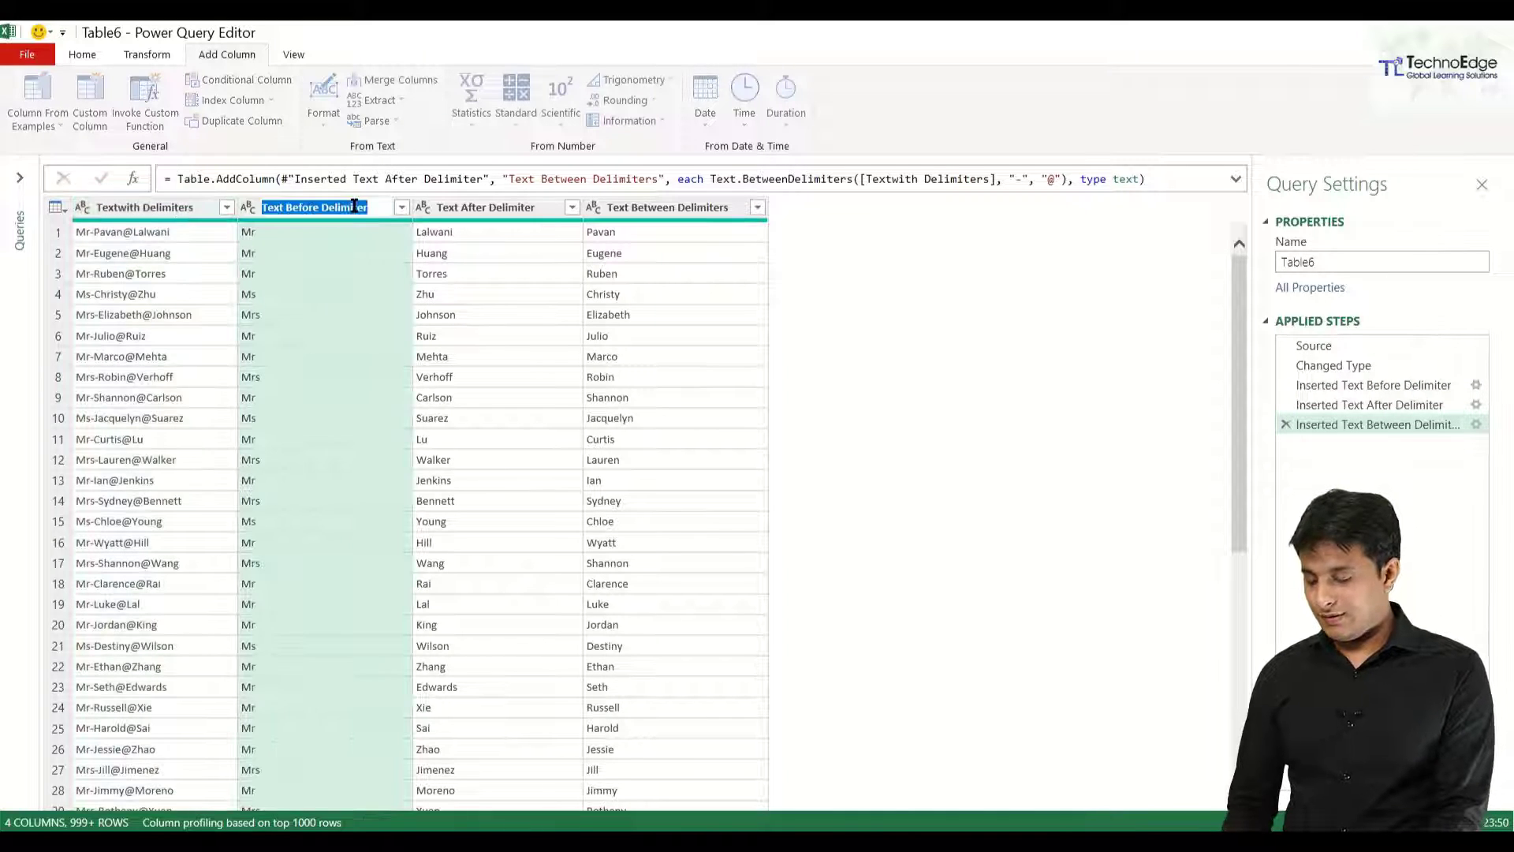
type("Prefix")
key("Return")
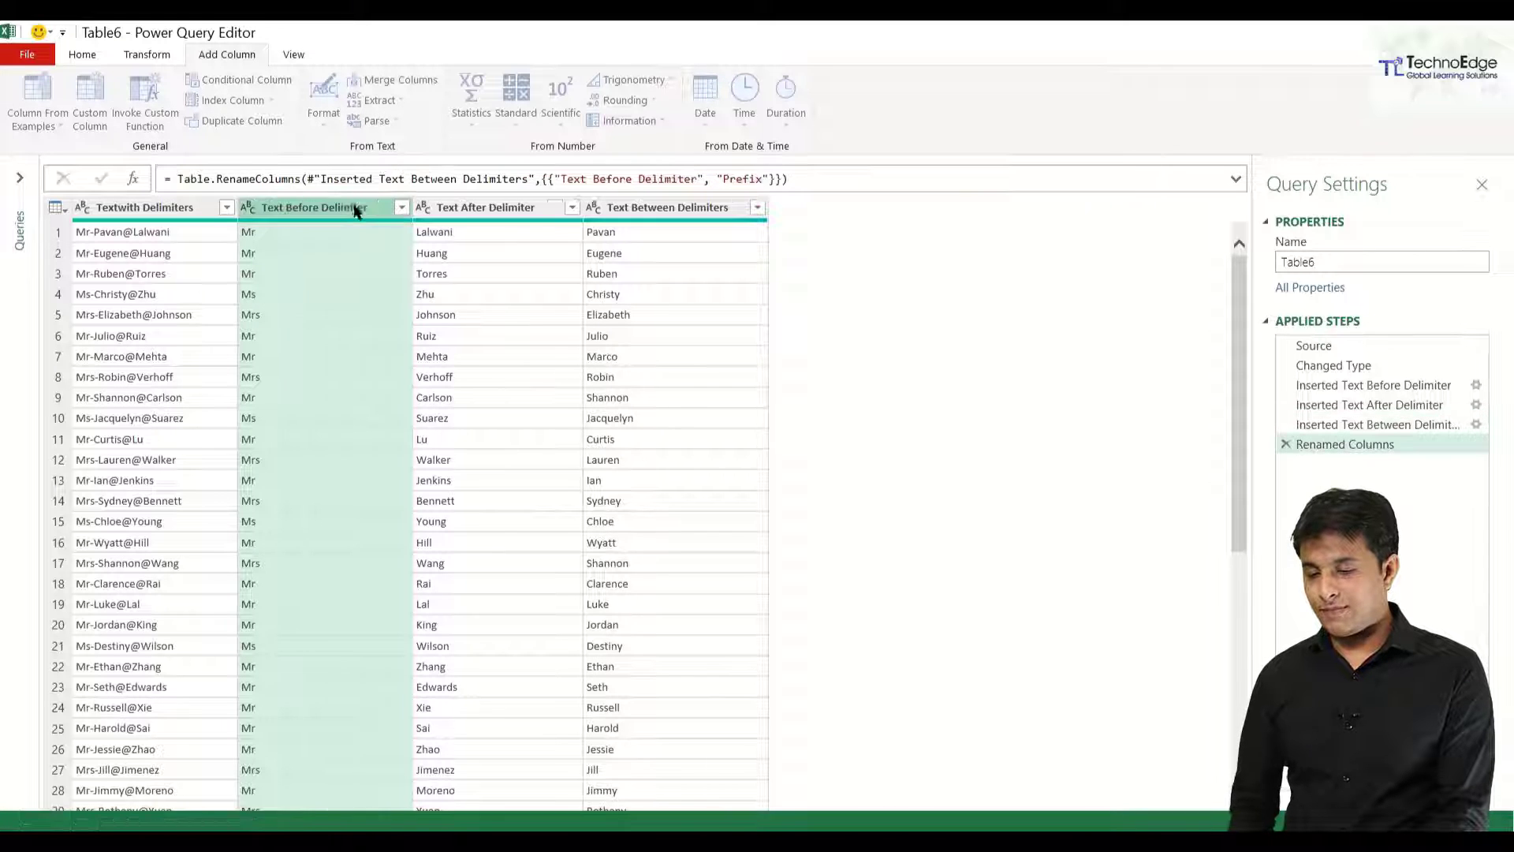
double_click(490, 207)
type("Last")
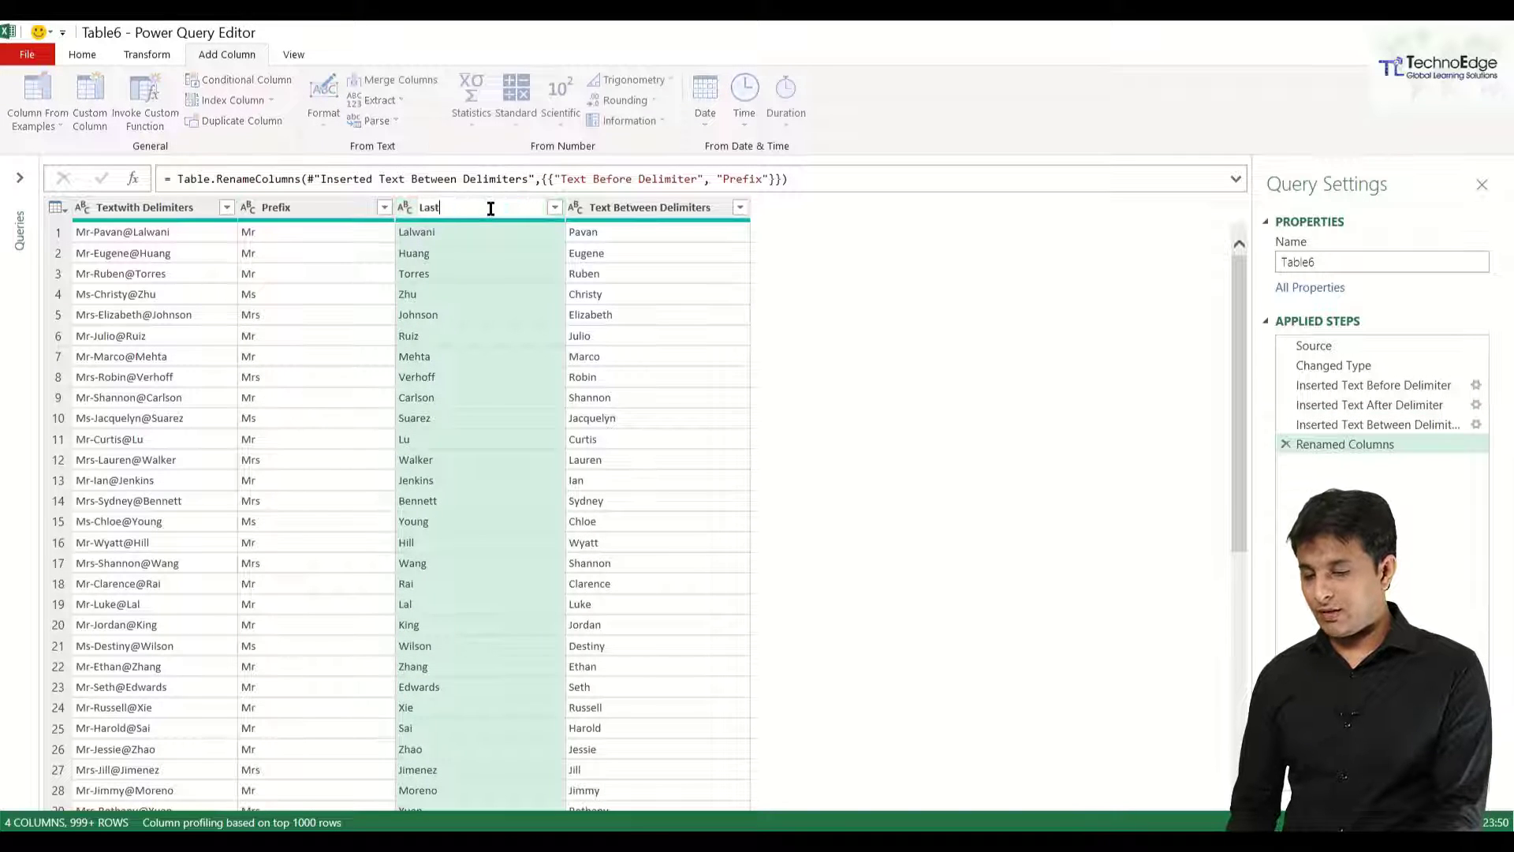
type(" Nma")
key("BackSpace")
key("BackSpace")
type("ame")
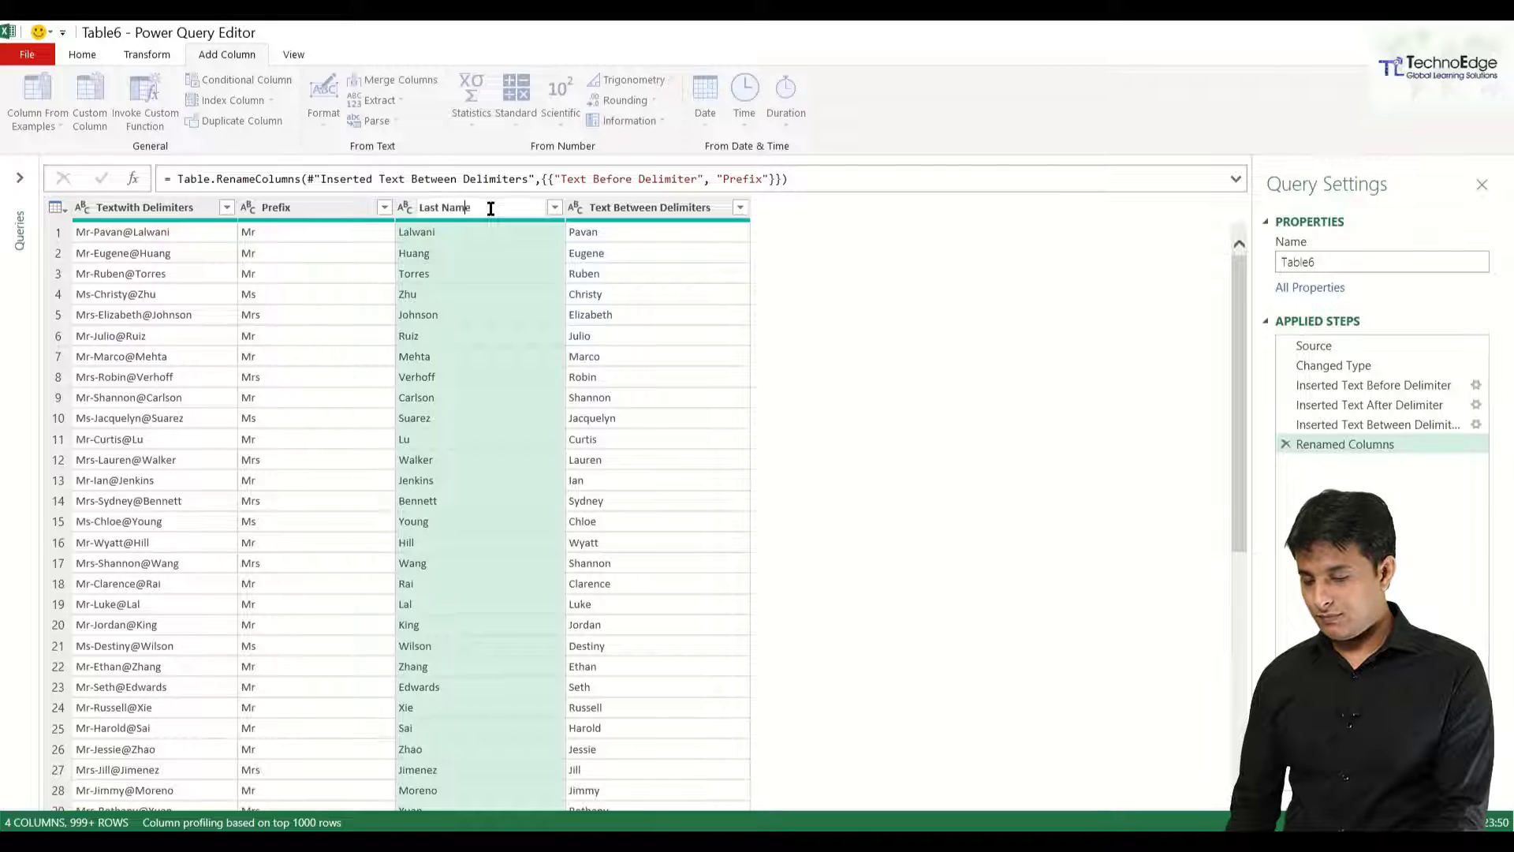
key("Return")
double_click(637, 208)
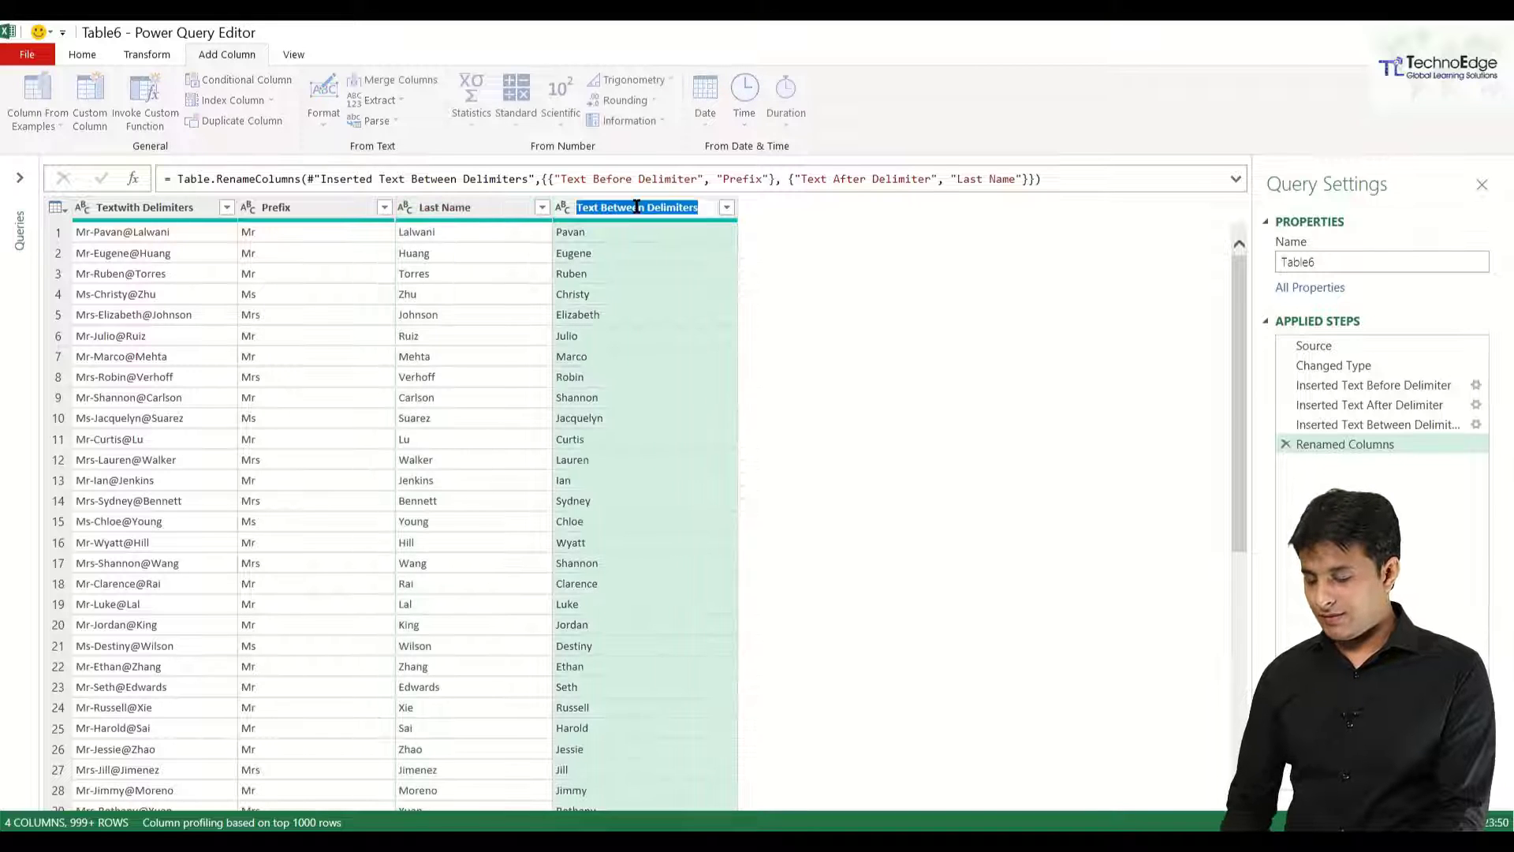
type("First Name")
key("Return")
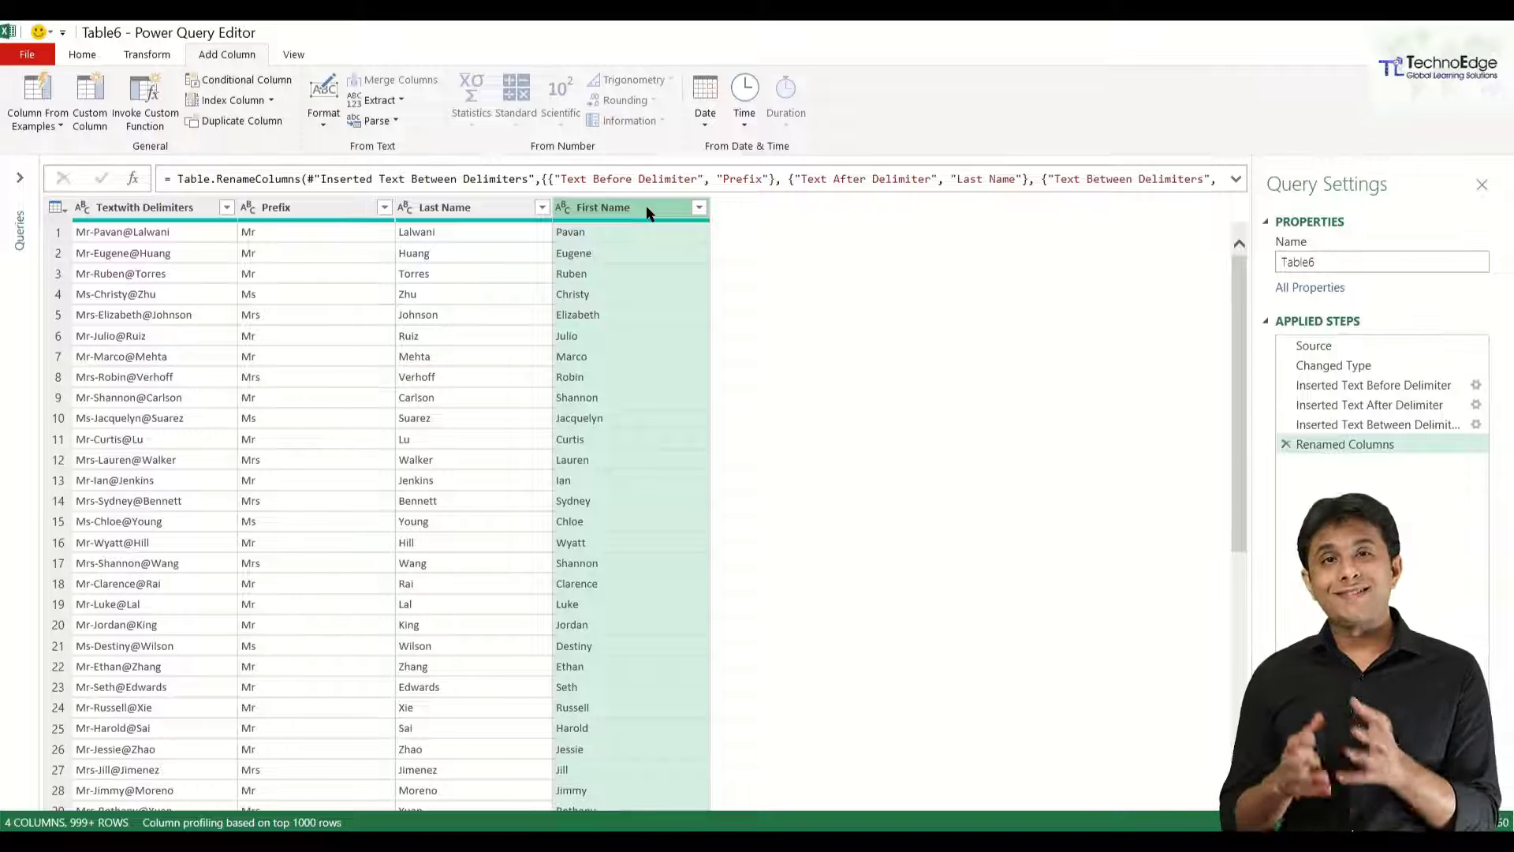
Move First Name ahead of Last Name and rename Textwith Delimiters to Raw Data.
left_click_drag(647, 208, 430, 202)
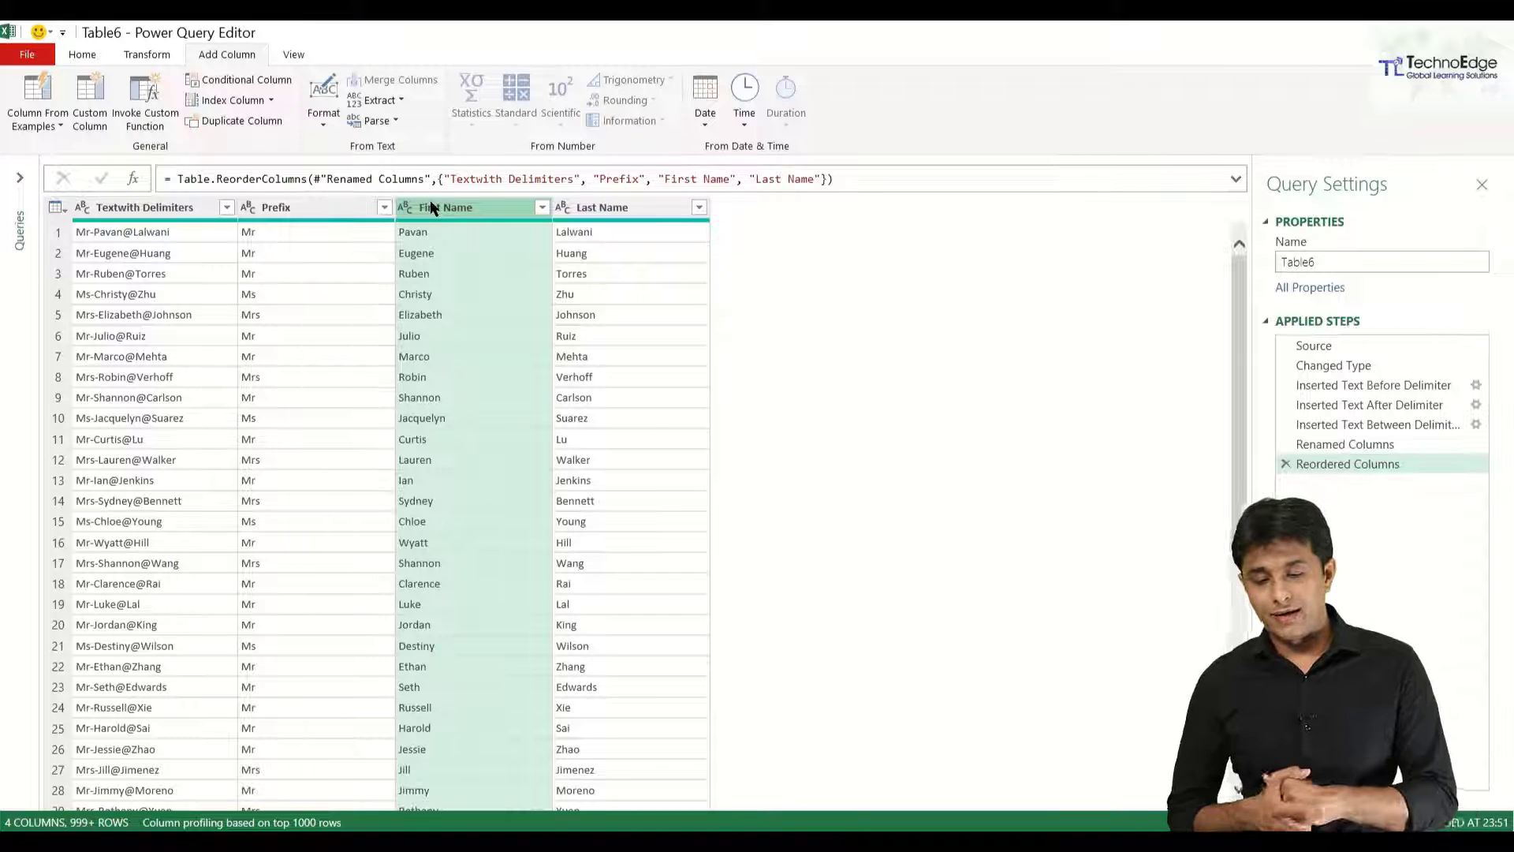
double_click(137, 208)
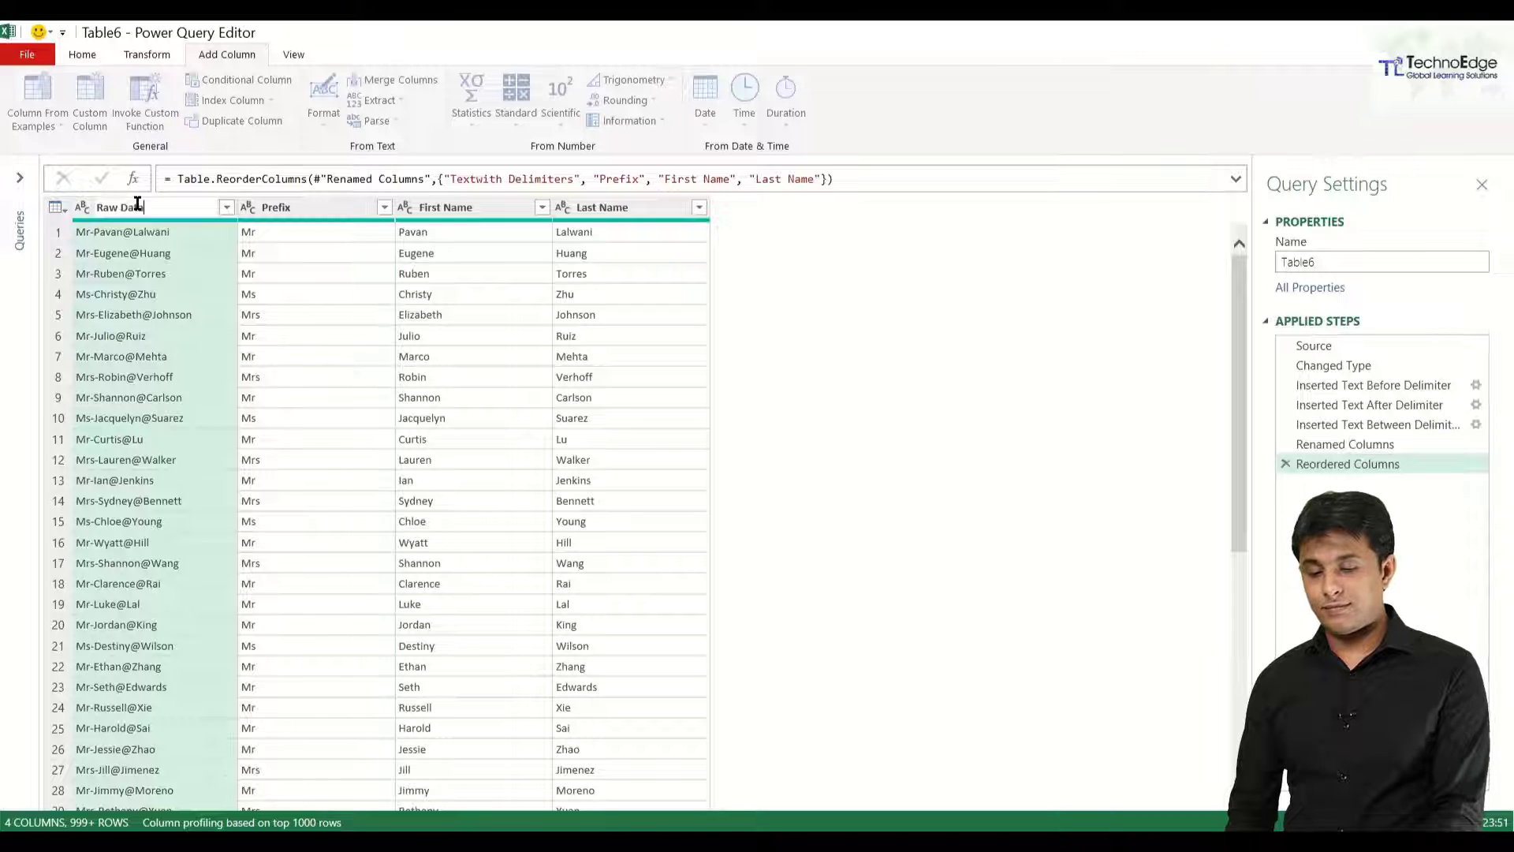
type("Raw Data")
key("Return")
Close & Load the query as a table on the existing worksheet at cell C1.
left_click(97, 53)
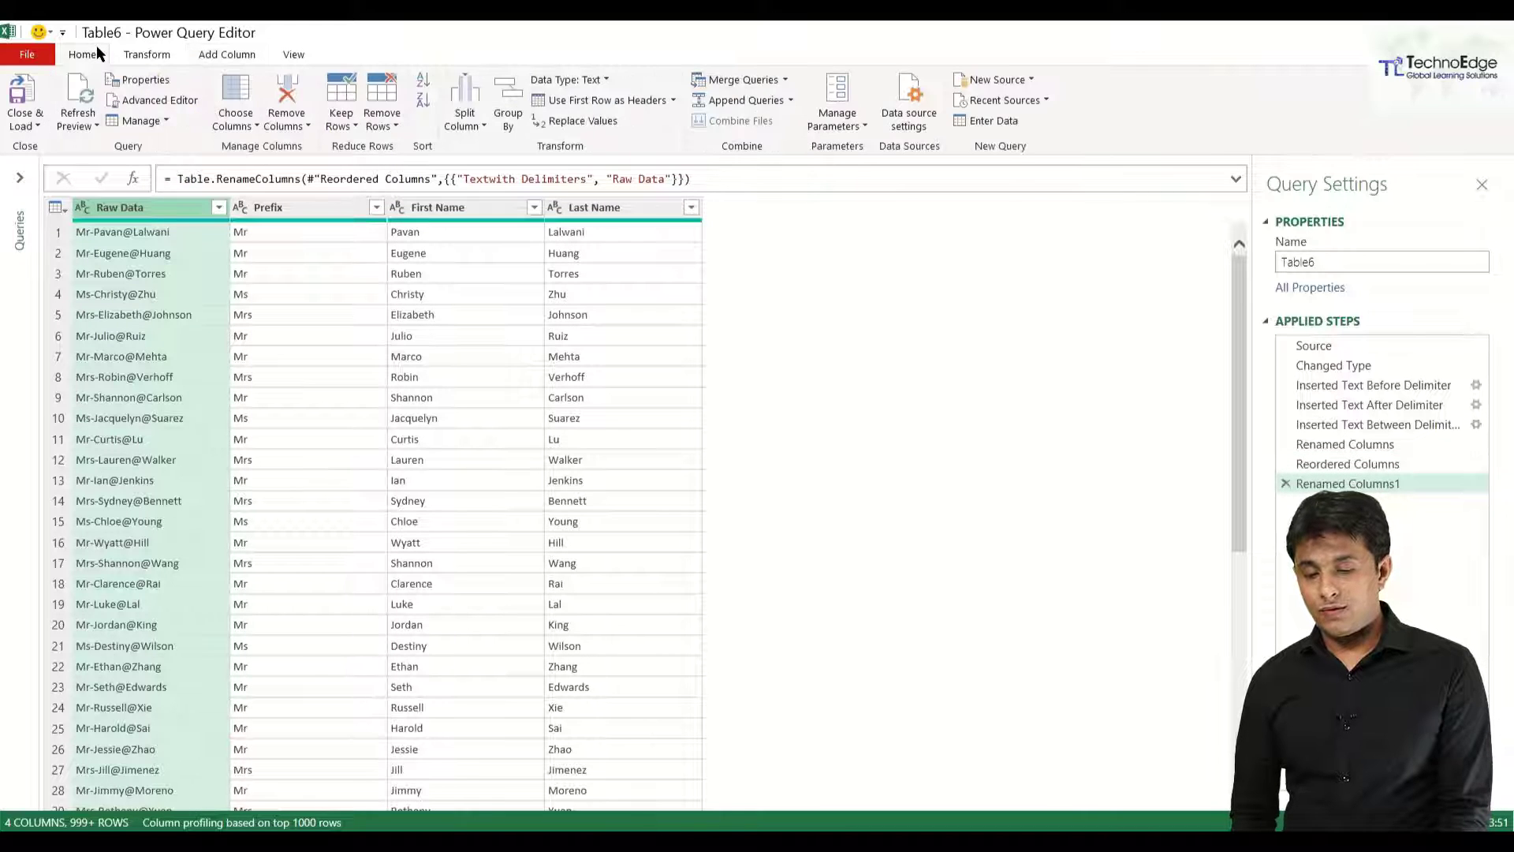
left_click(24, 123)
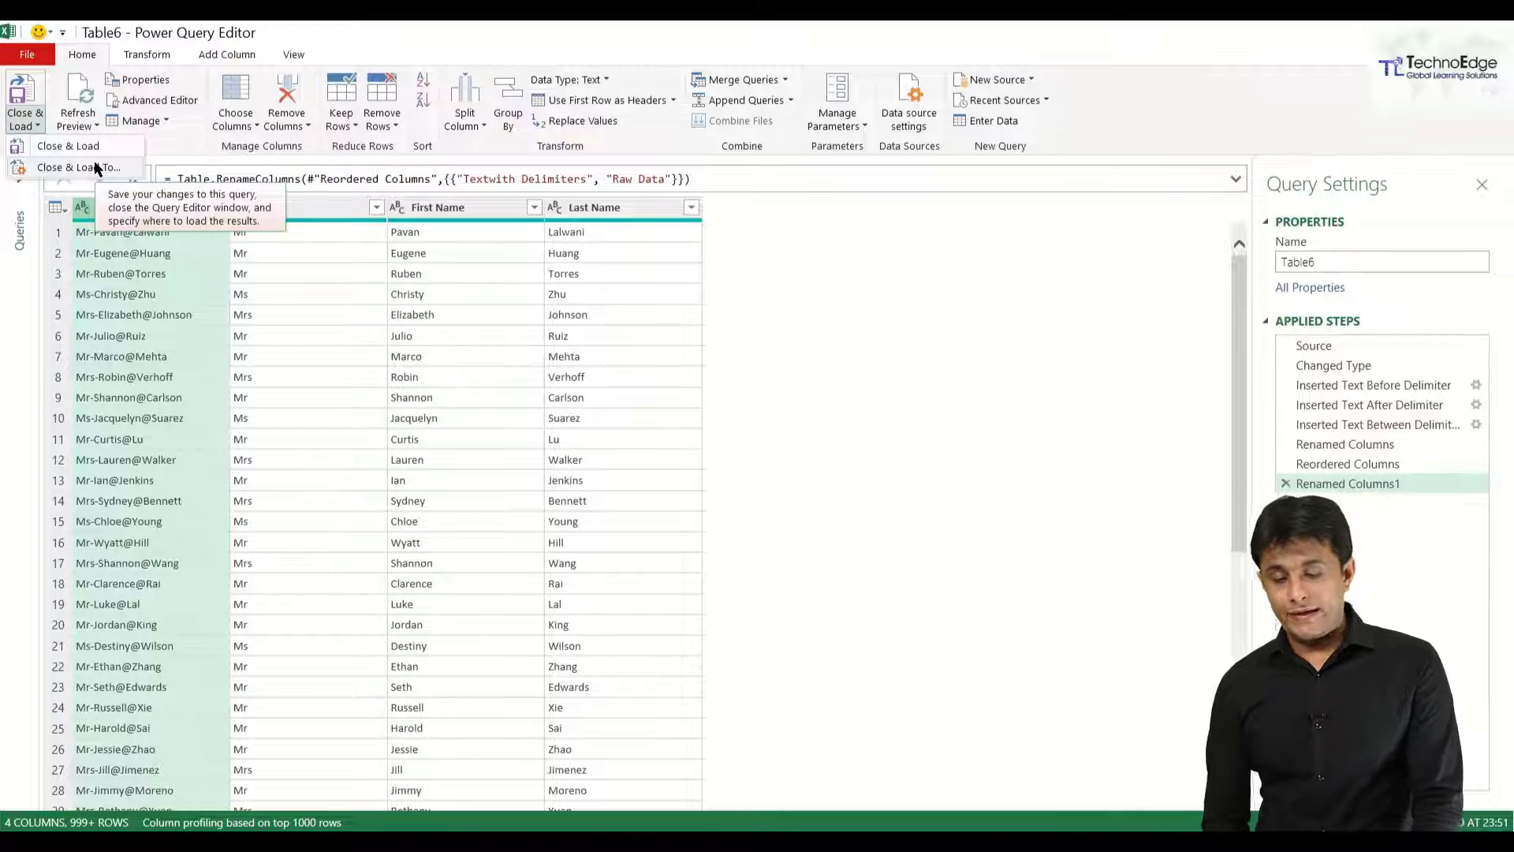
left_click(97, 166)
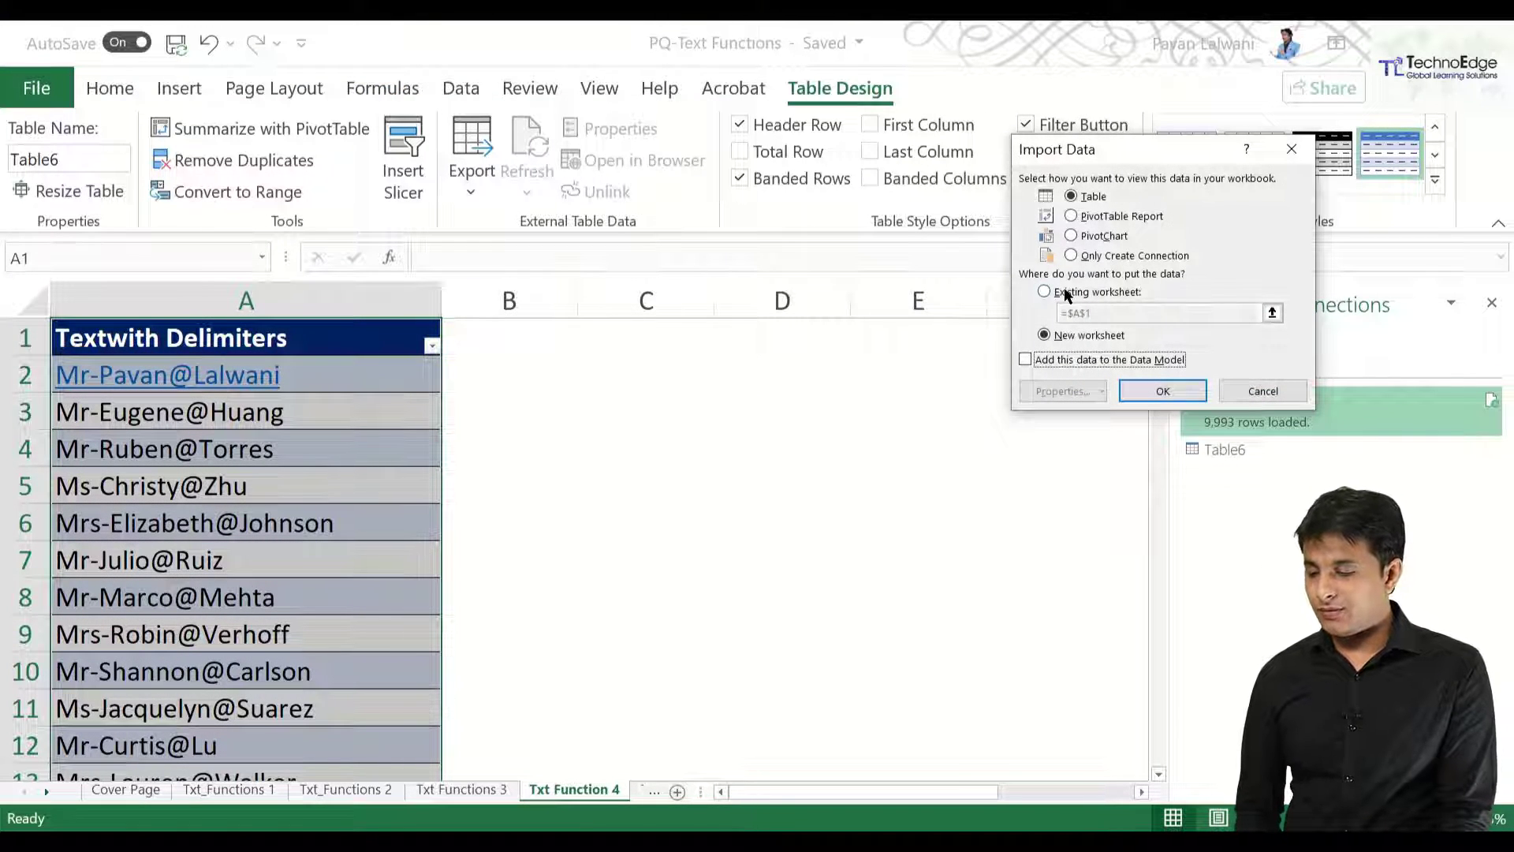
left_click(1065, 295)
left_click(625, 336)
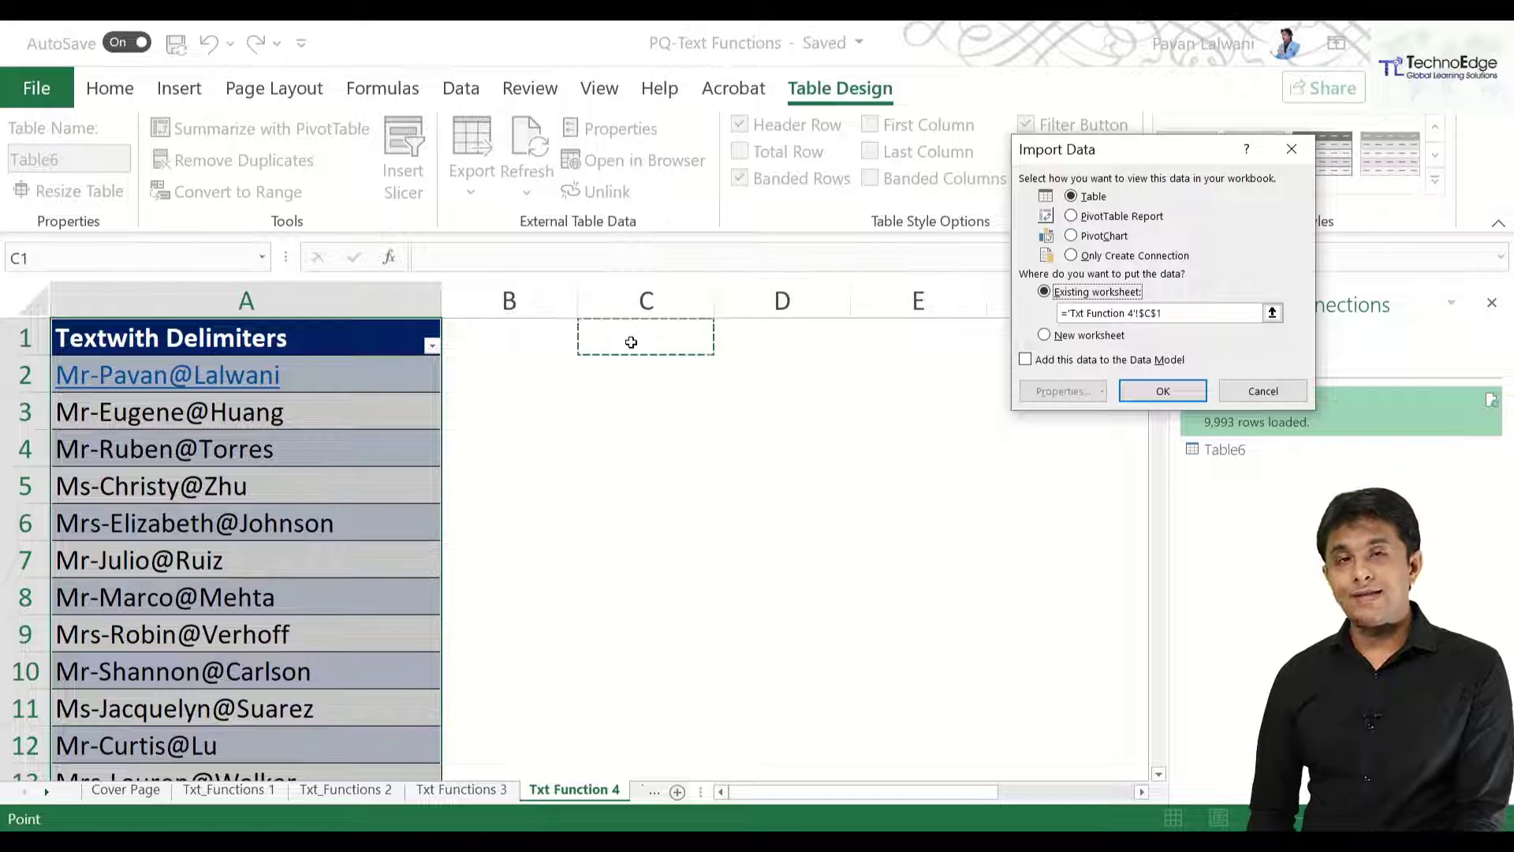
left_click(1160, 409)
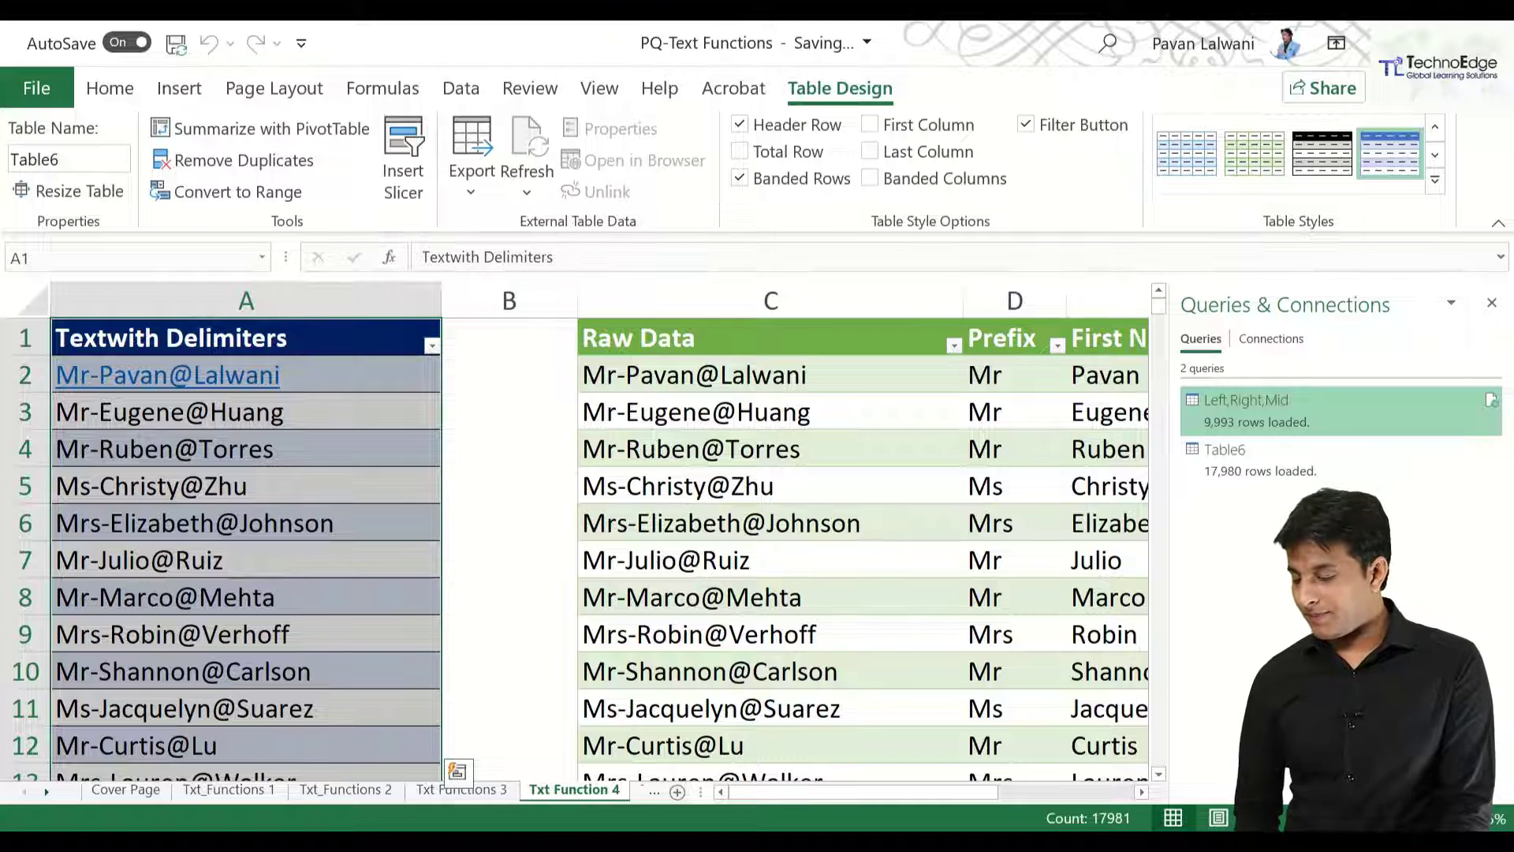
Overwrite cell A5 with a new Mr-prefixed entry in First@Last format.
scroll(404, 596, "down", 2, "ctrl")
left_click(169, 439)
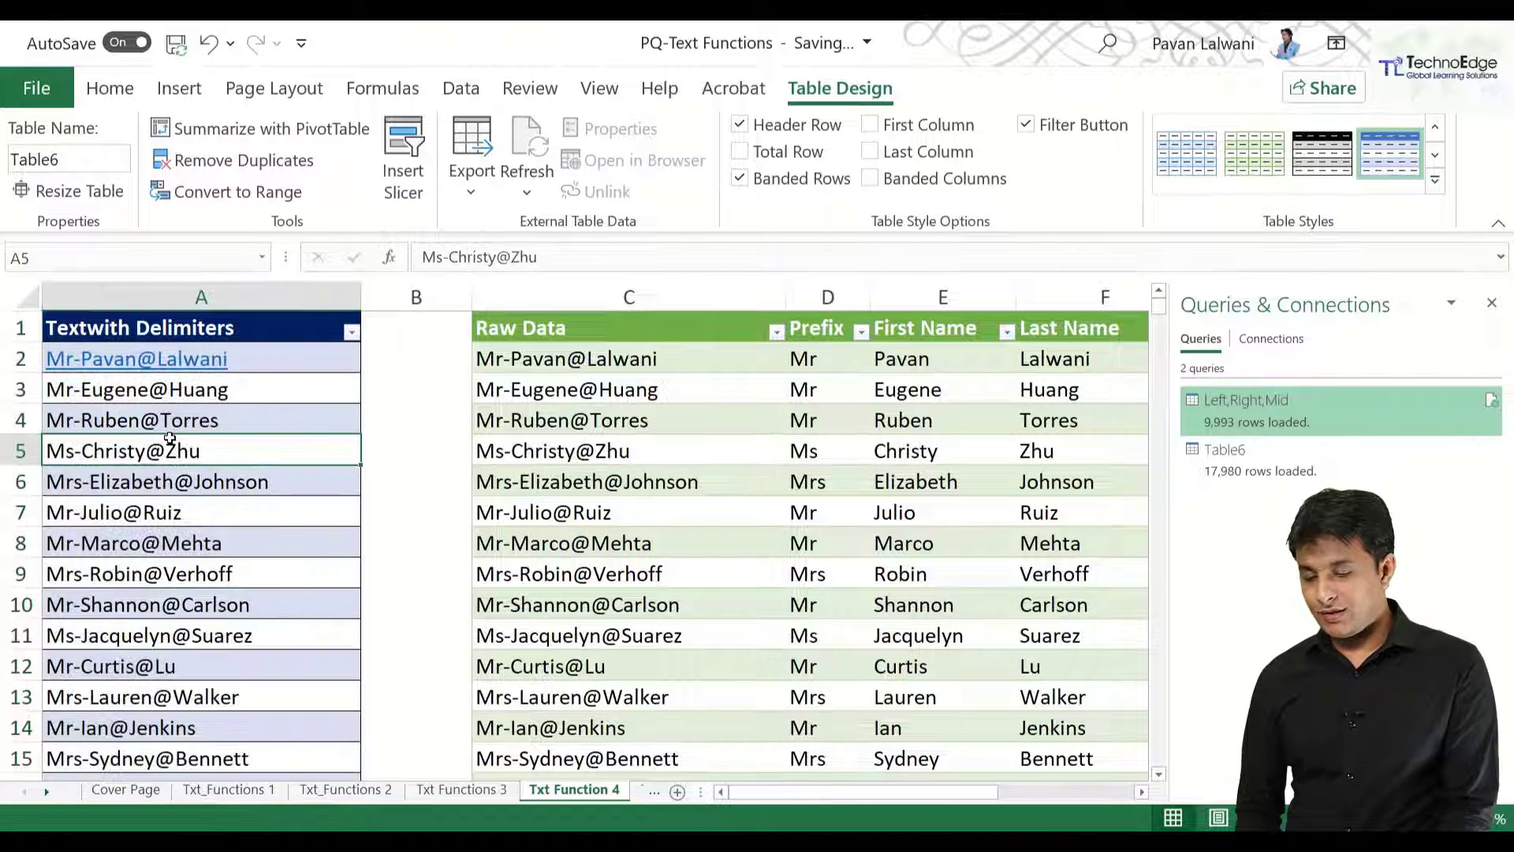
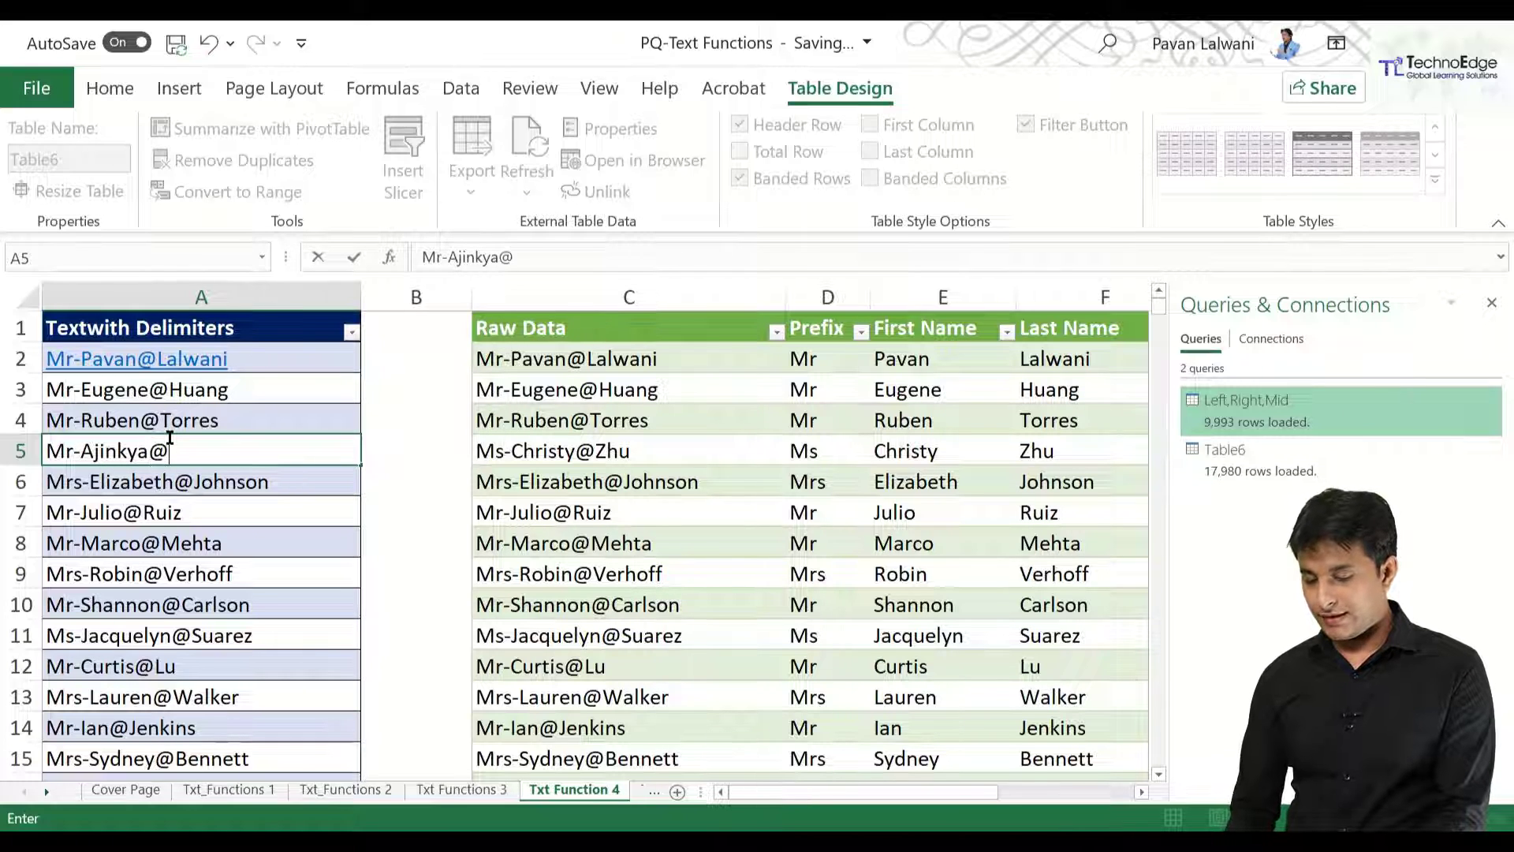
key("Return")
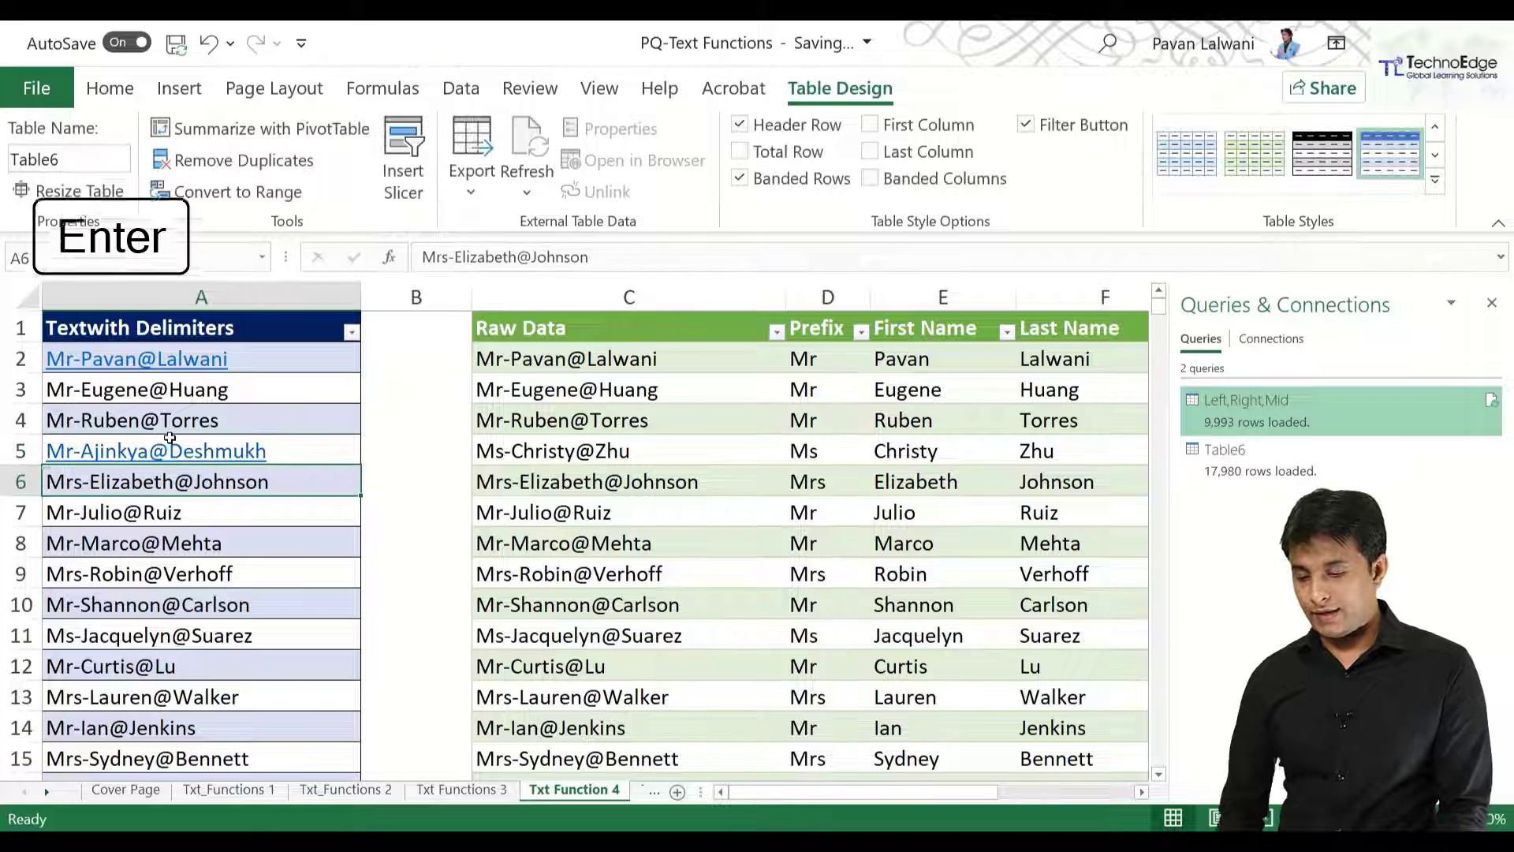
Refresh the loaded table so row 5 shows the new entry split into prefix, first and last name.
left_click(639, 448)
right_click(639, 449)
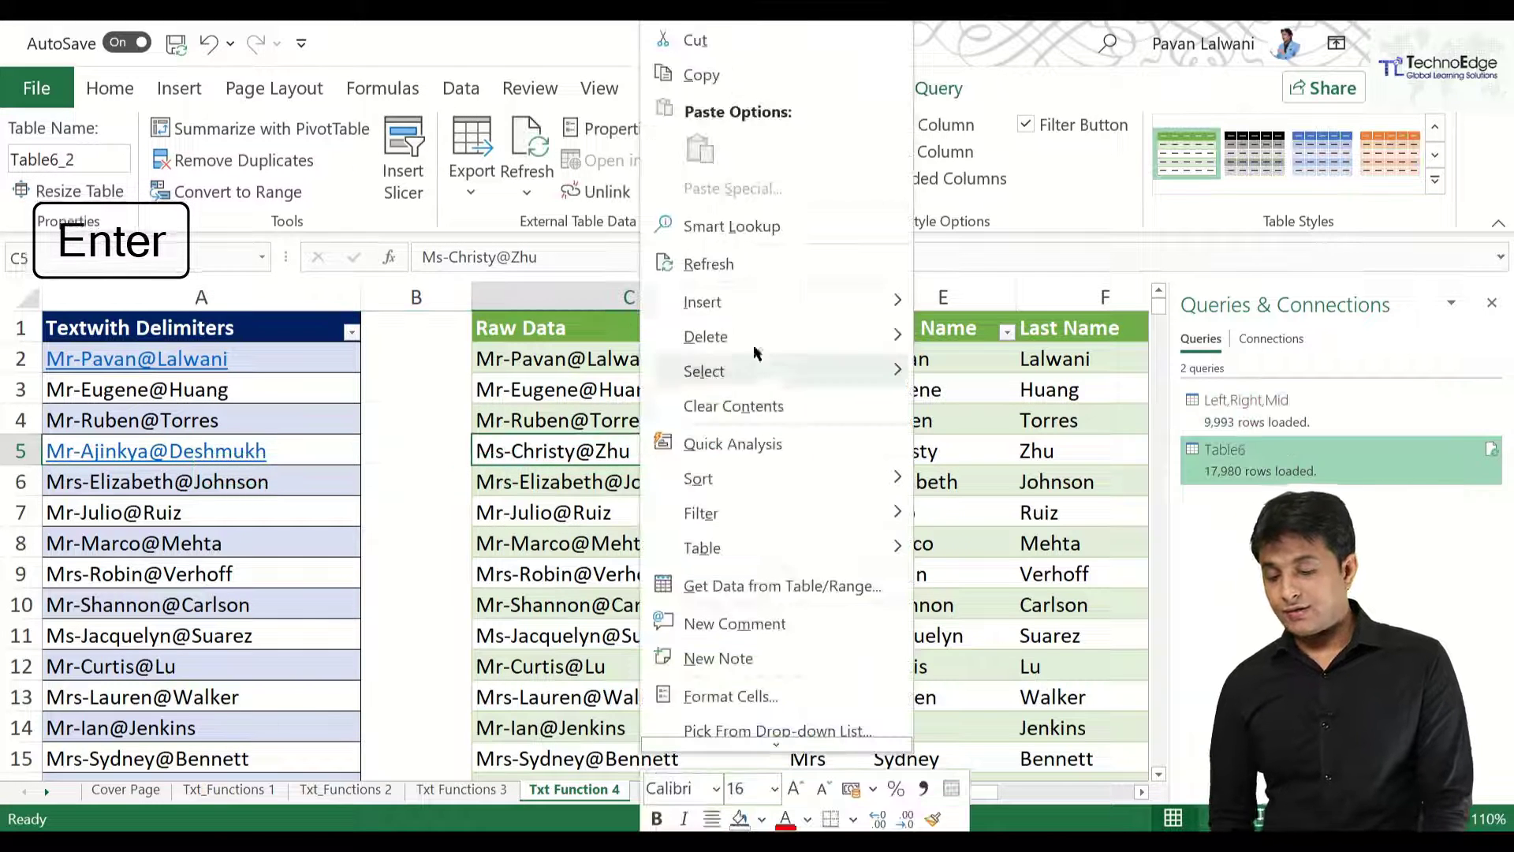
left_click(735, 262)
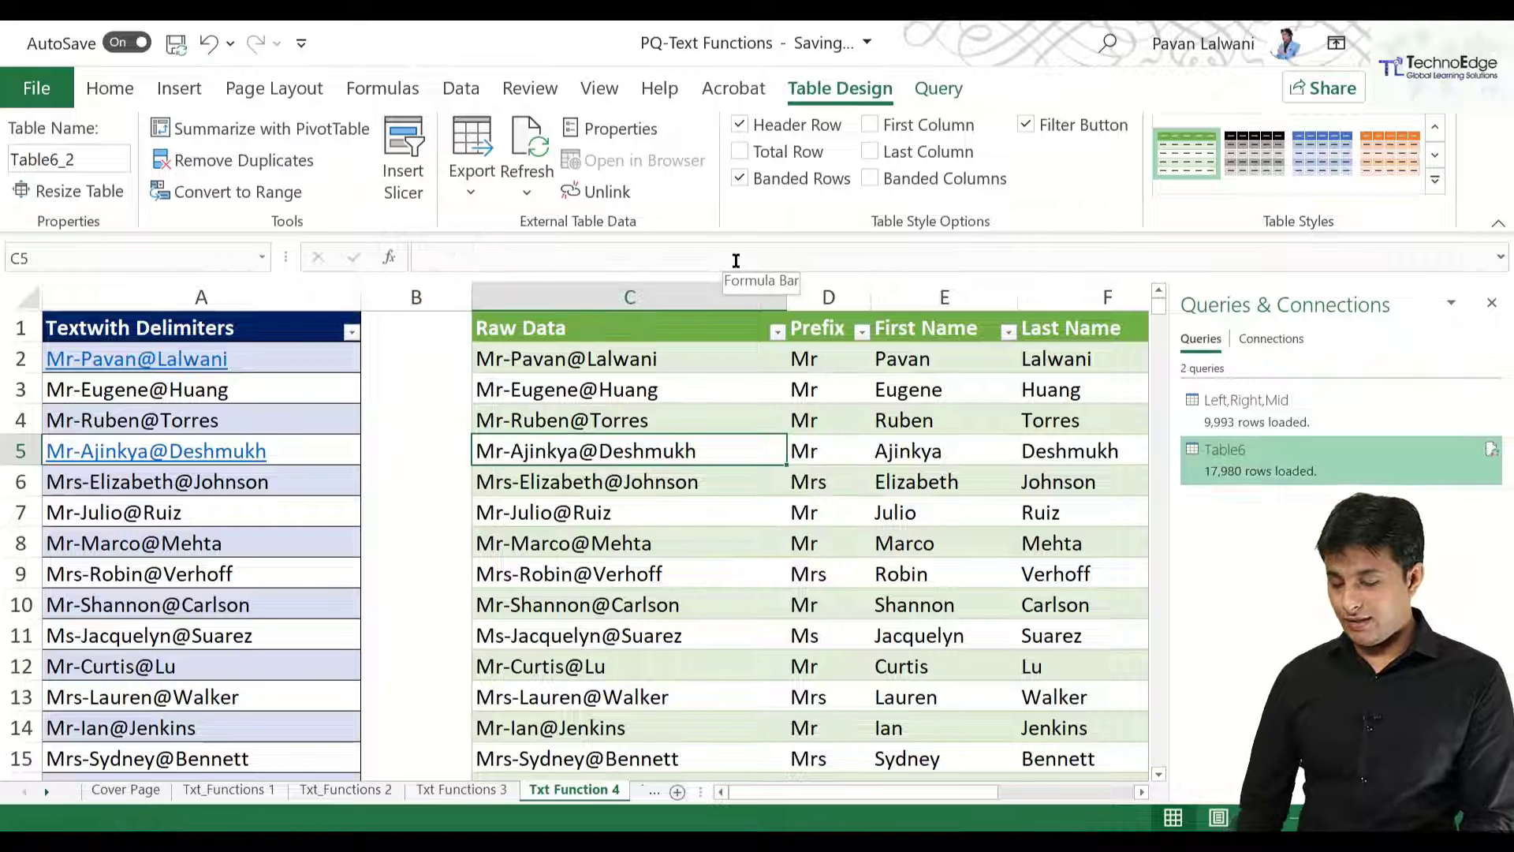
mouse_move(465, 420)
left_mouse_down()
mouse_move(507, 471)
mouse_move(700, 471)
left_mouse_up()
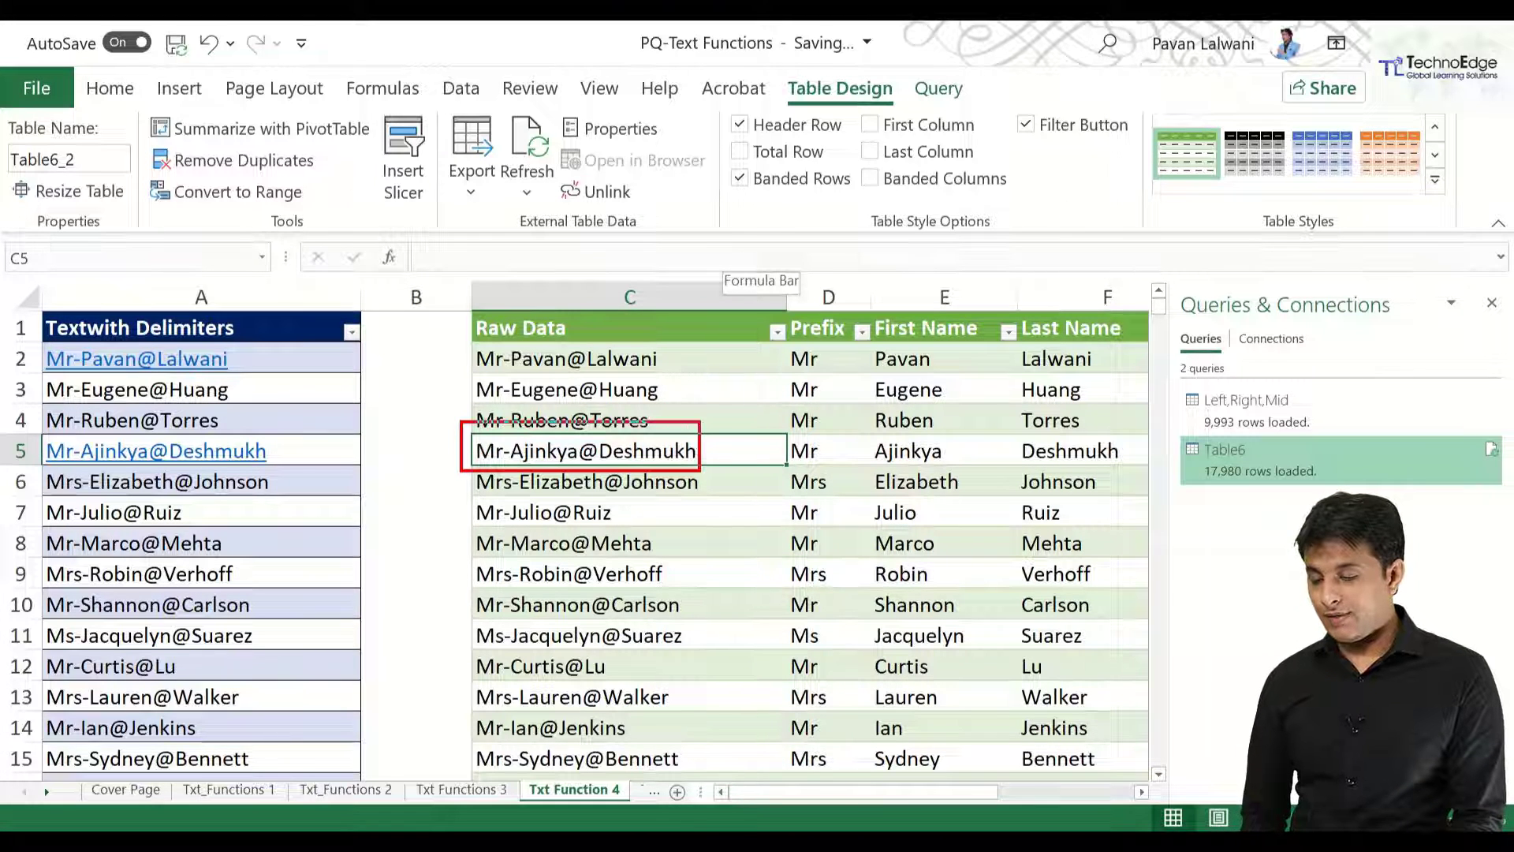
left_click_drag(786, 432, 1126, 469)
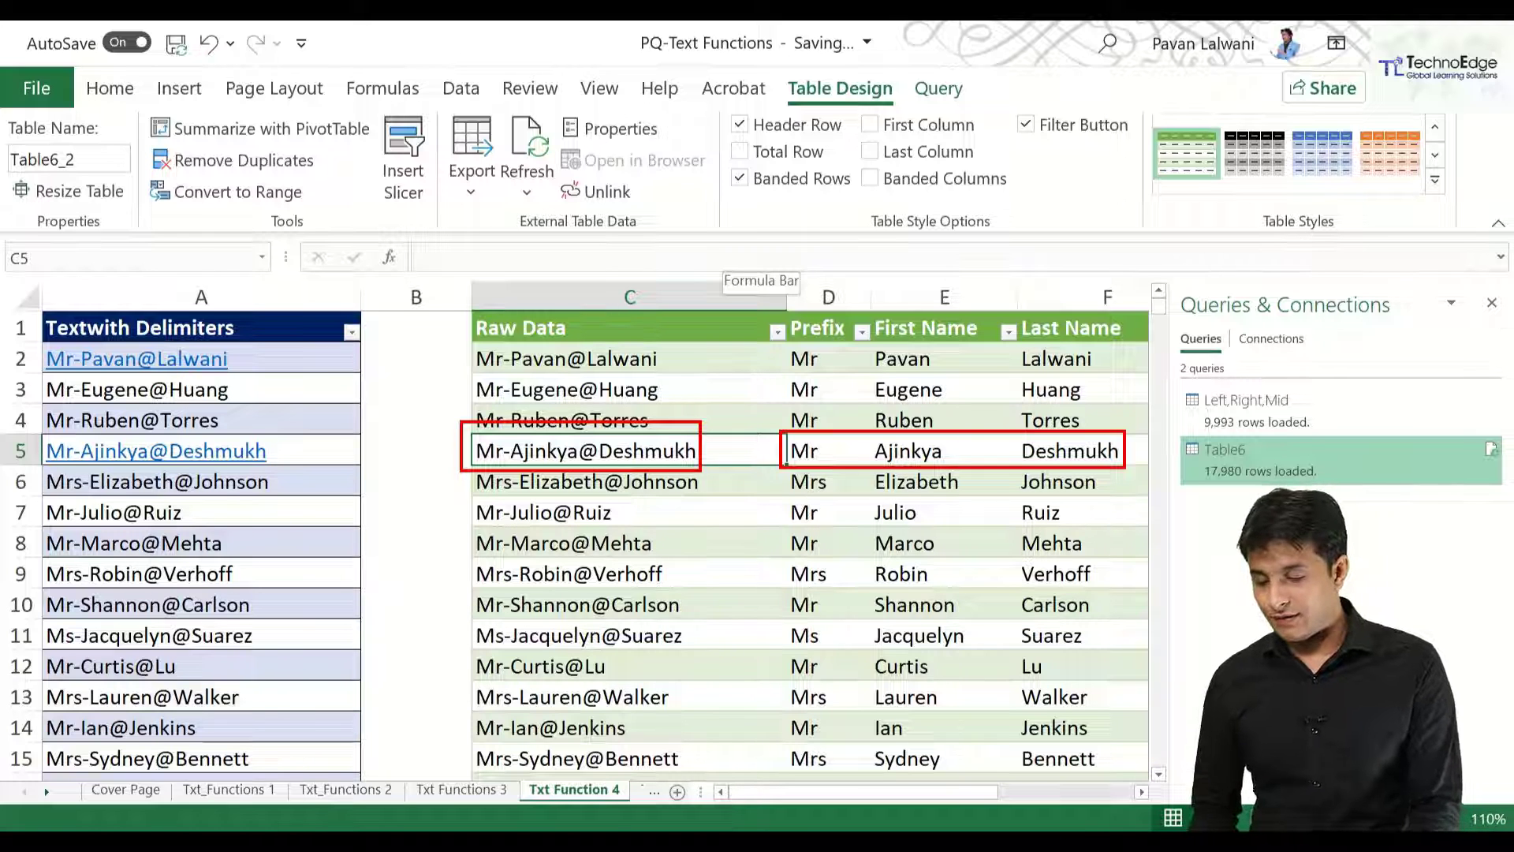
key("Escape")
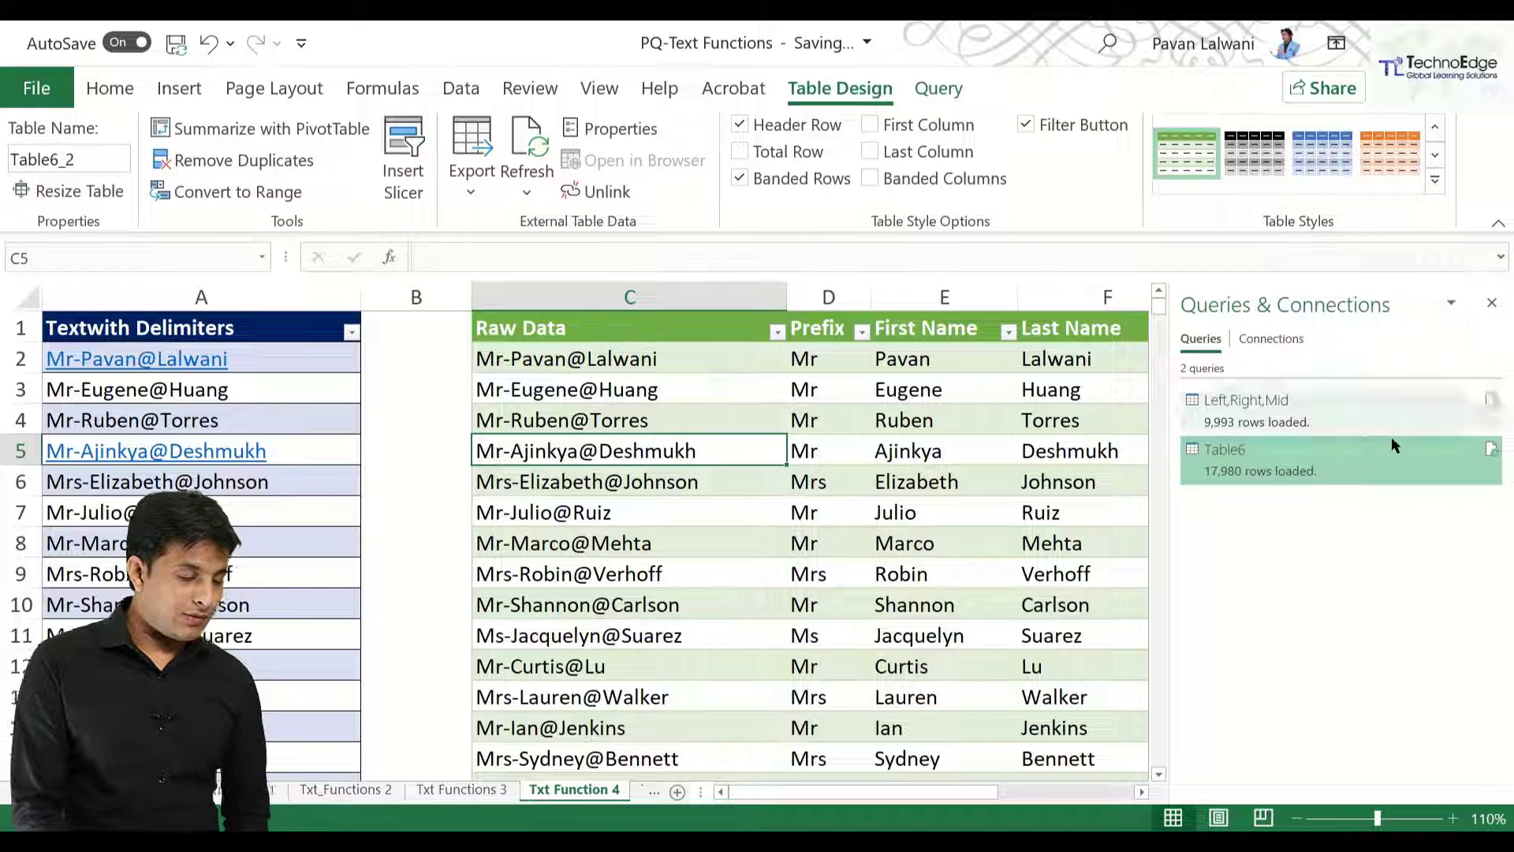
In Queries & Connections, rename query Table6 to 'Queries with Delimiters'.
right_click(1319, 461)
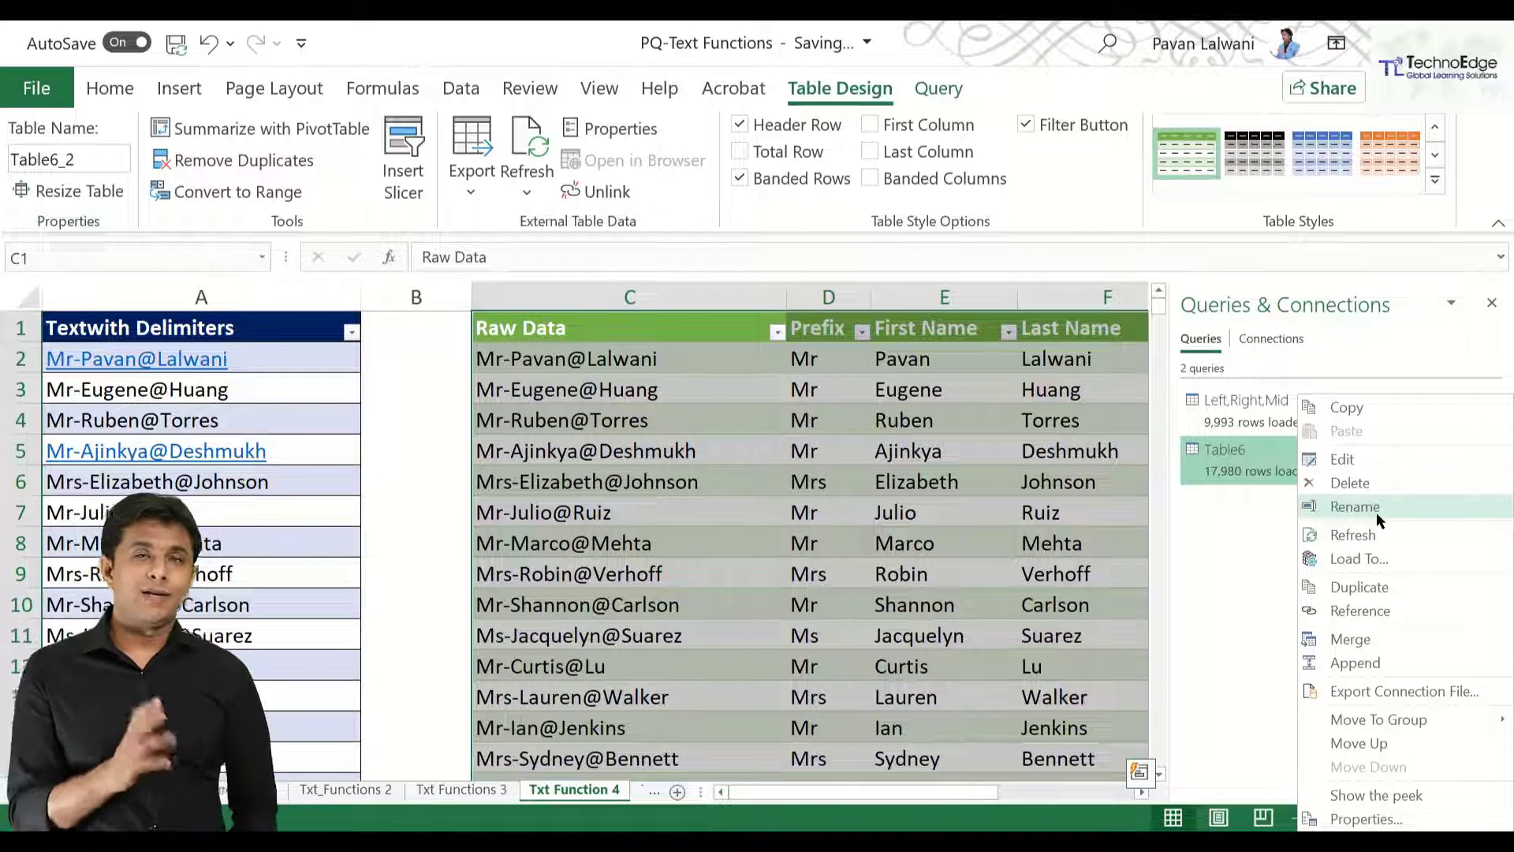
left_click(1357, 509)
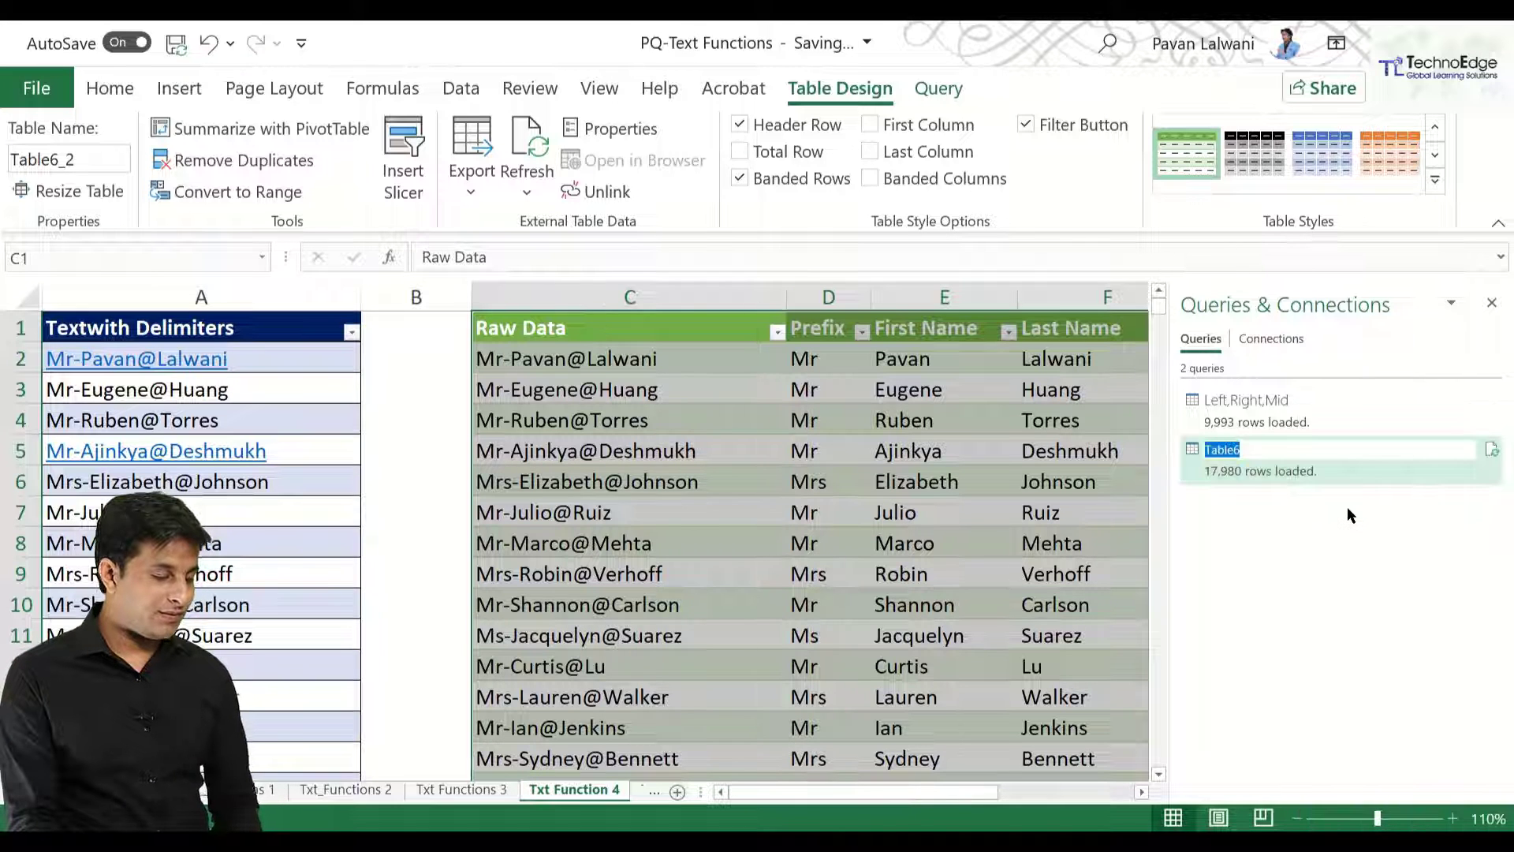
type("Queries with ")
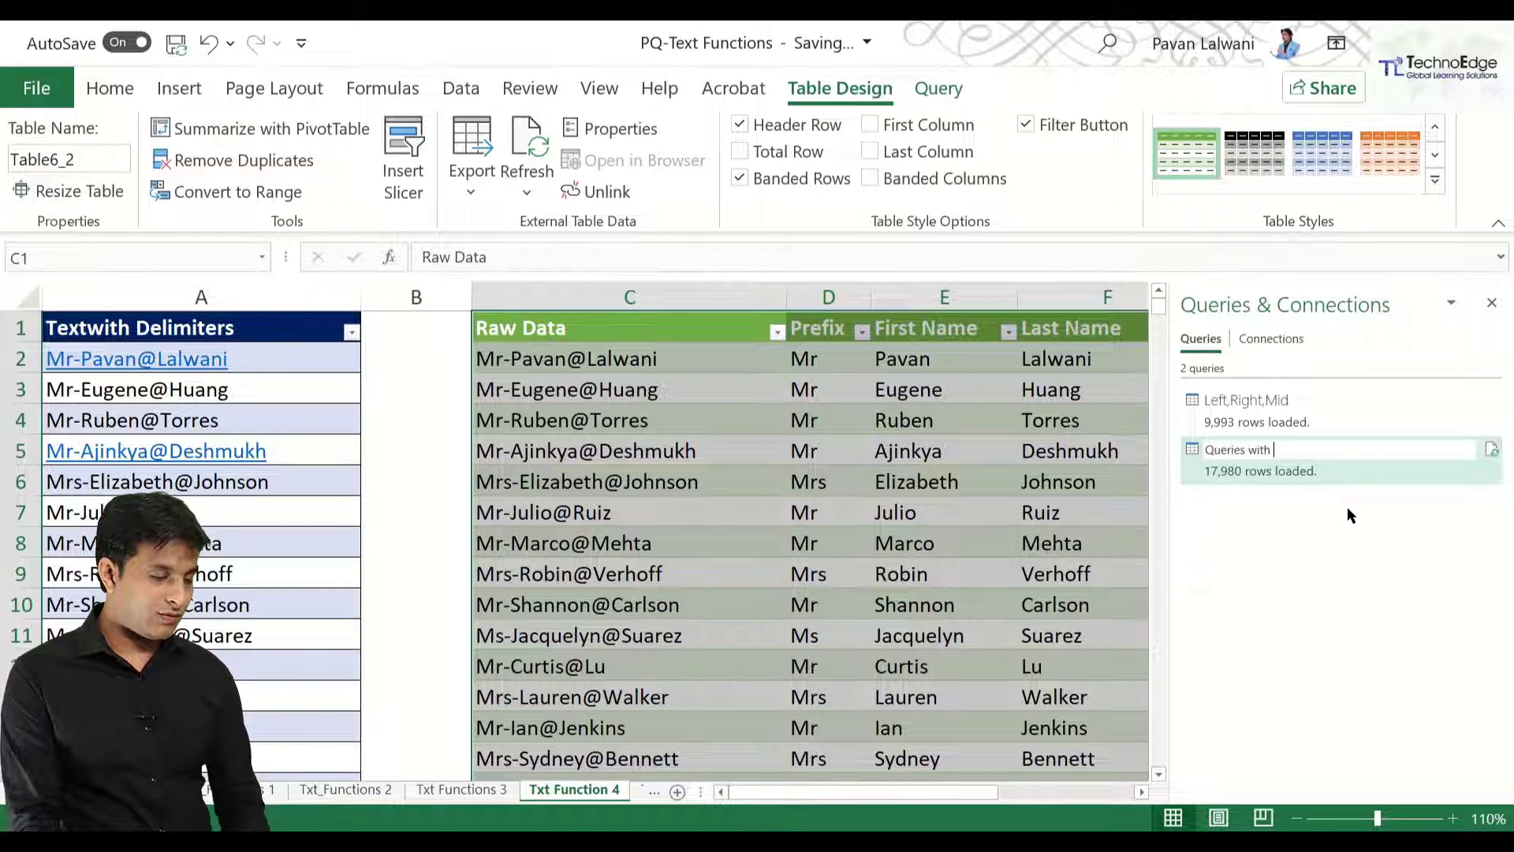
type("Deliniters")
left_click(651, 416)
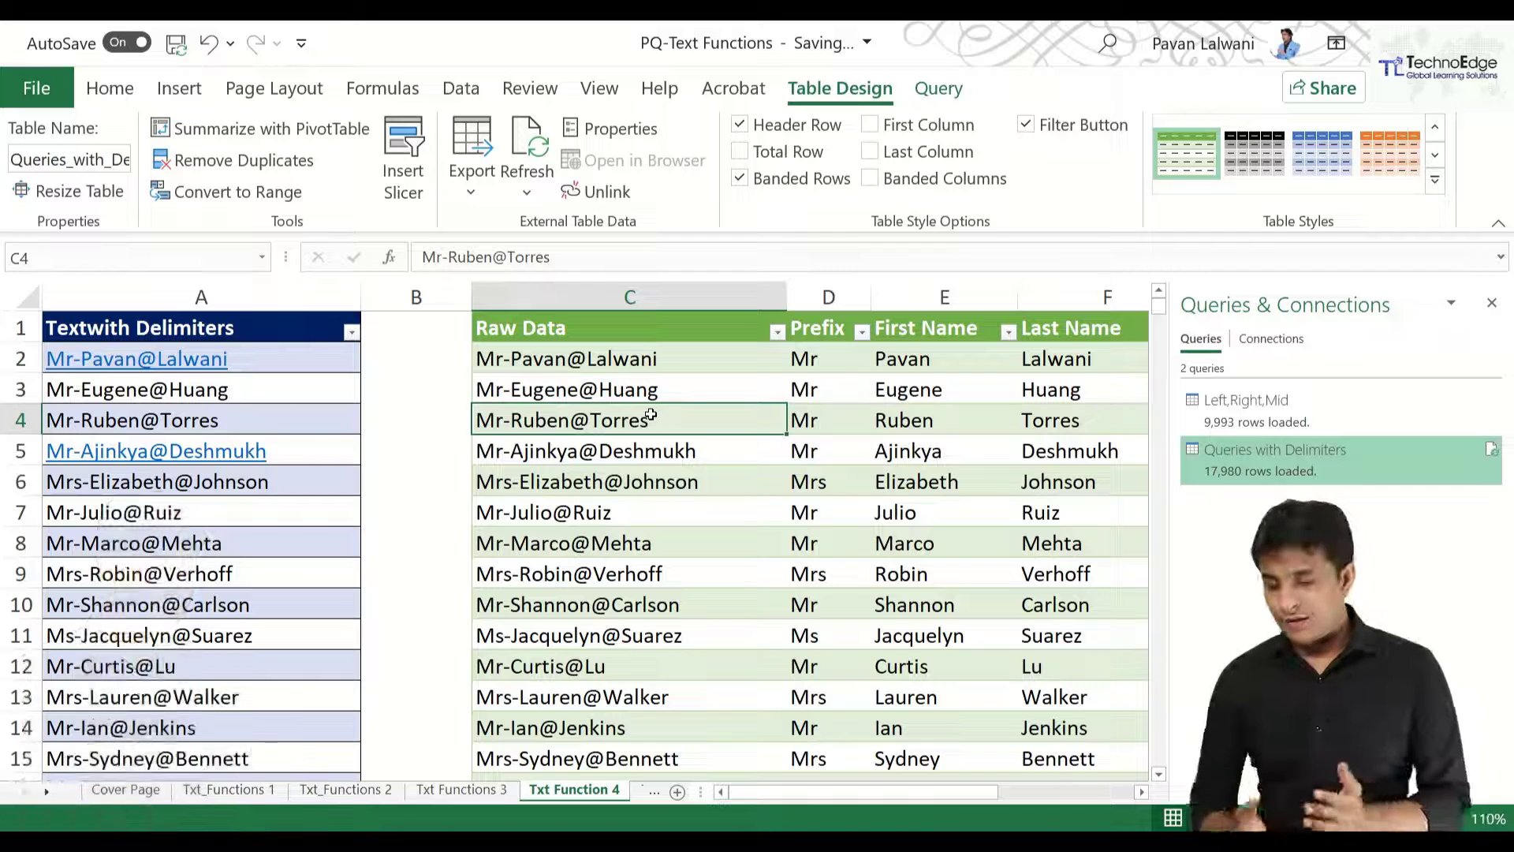